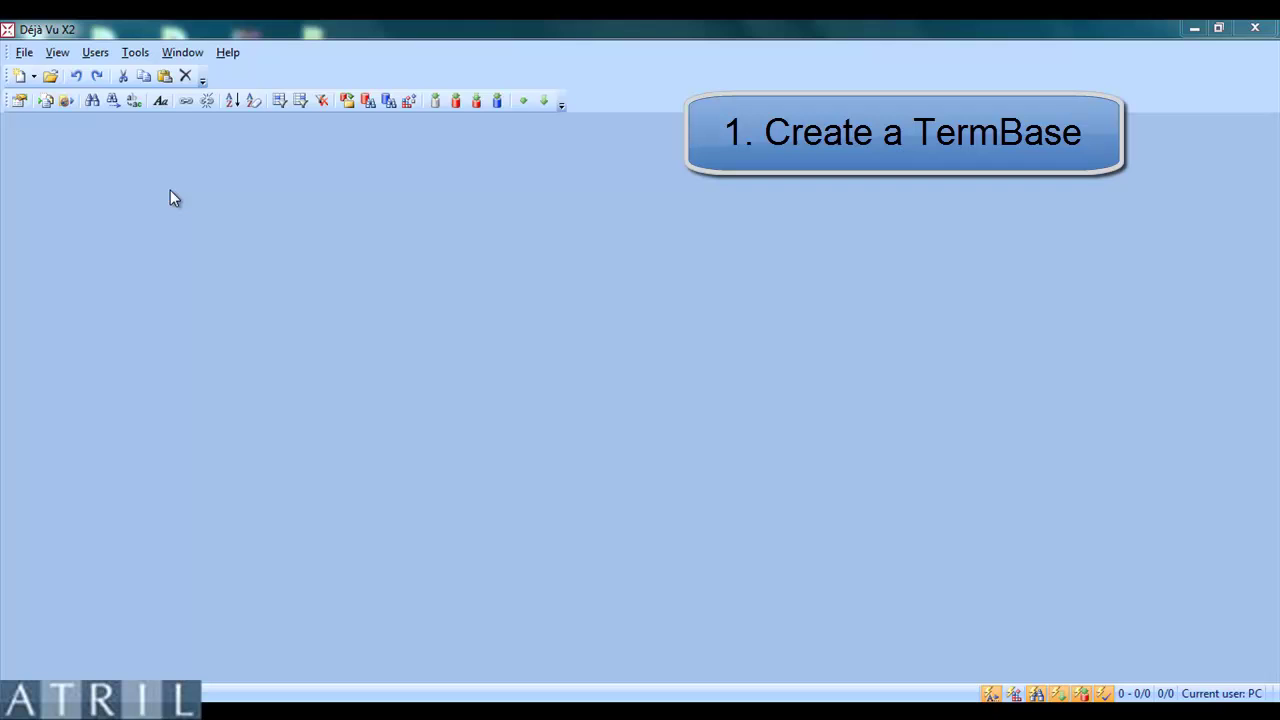
Choose Termbase in File > New to launch the New Termbase Wizard.
{"action": "left_click", "coordinate": [24, 52]}
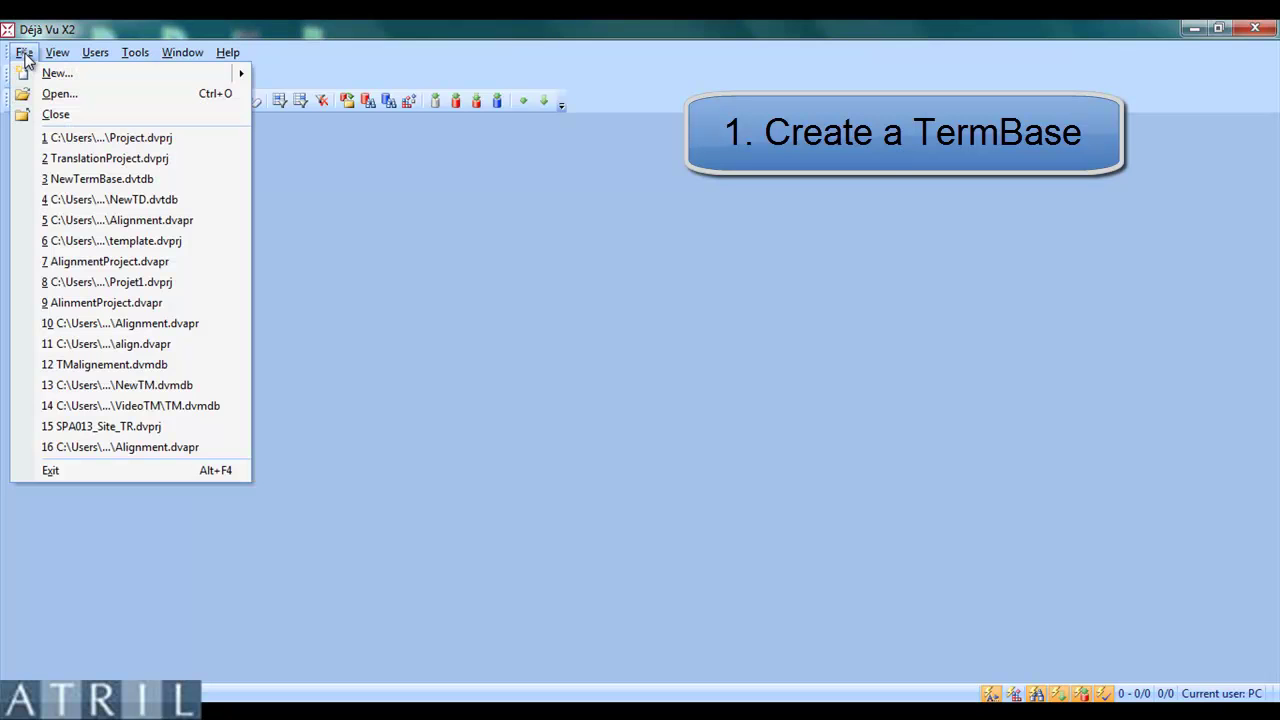
{"action": "left_click", "coordinate": [26, 75]}
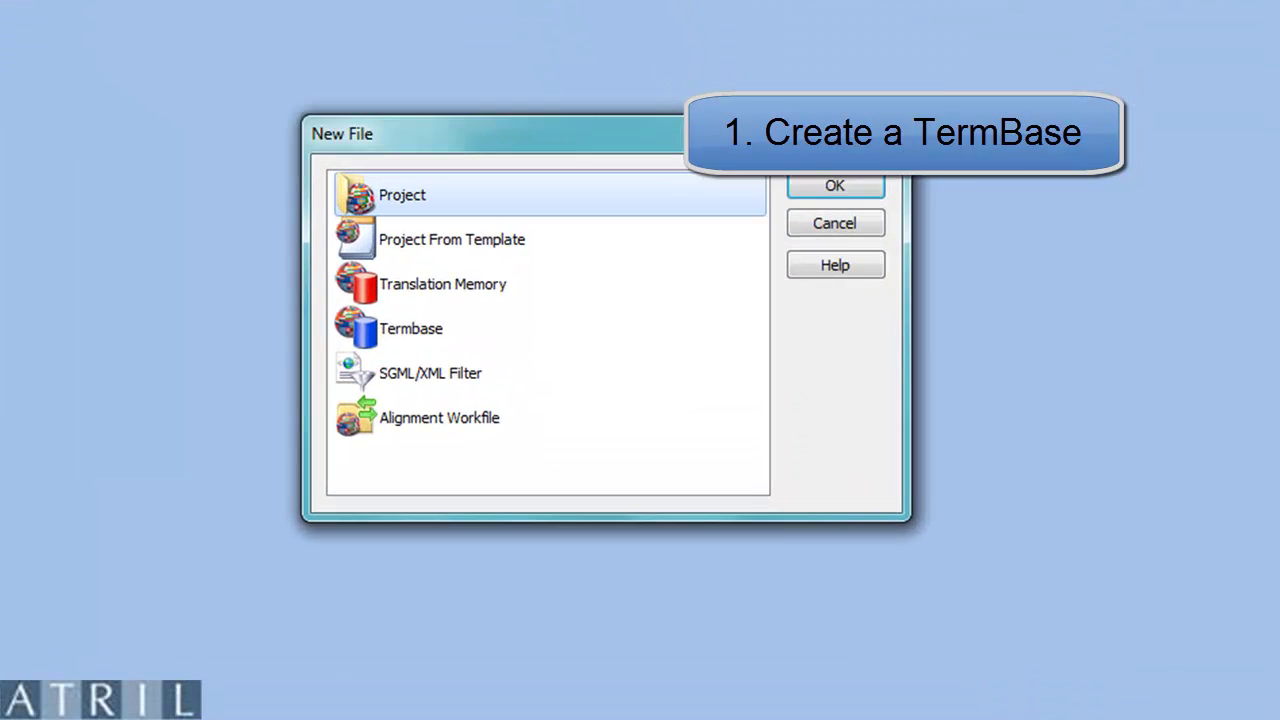
{"action": "left_click", "coordinate": [391, 310]}
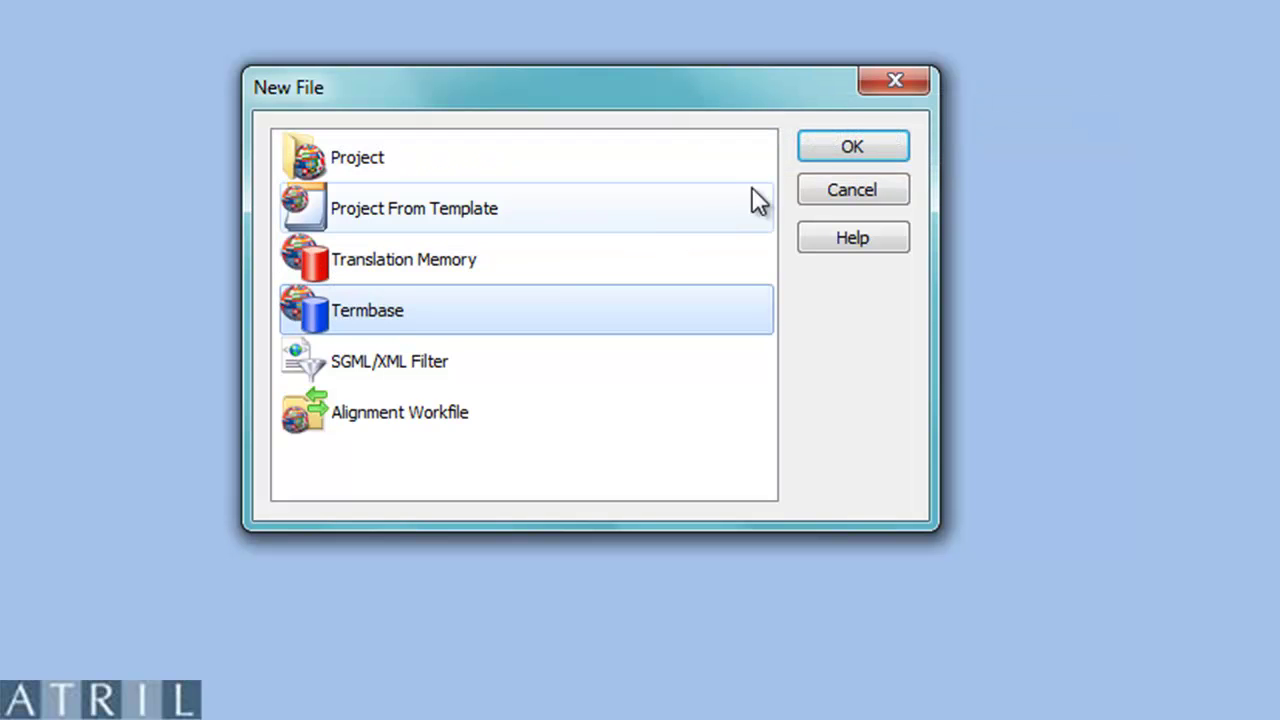
{"action": "left_click", "coordinate": [834, 153]}
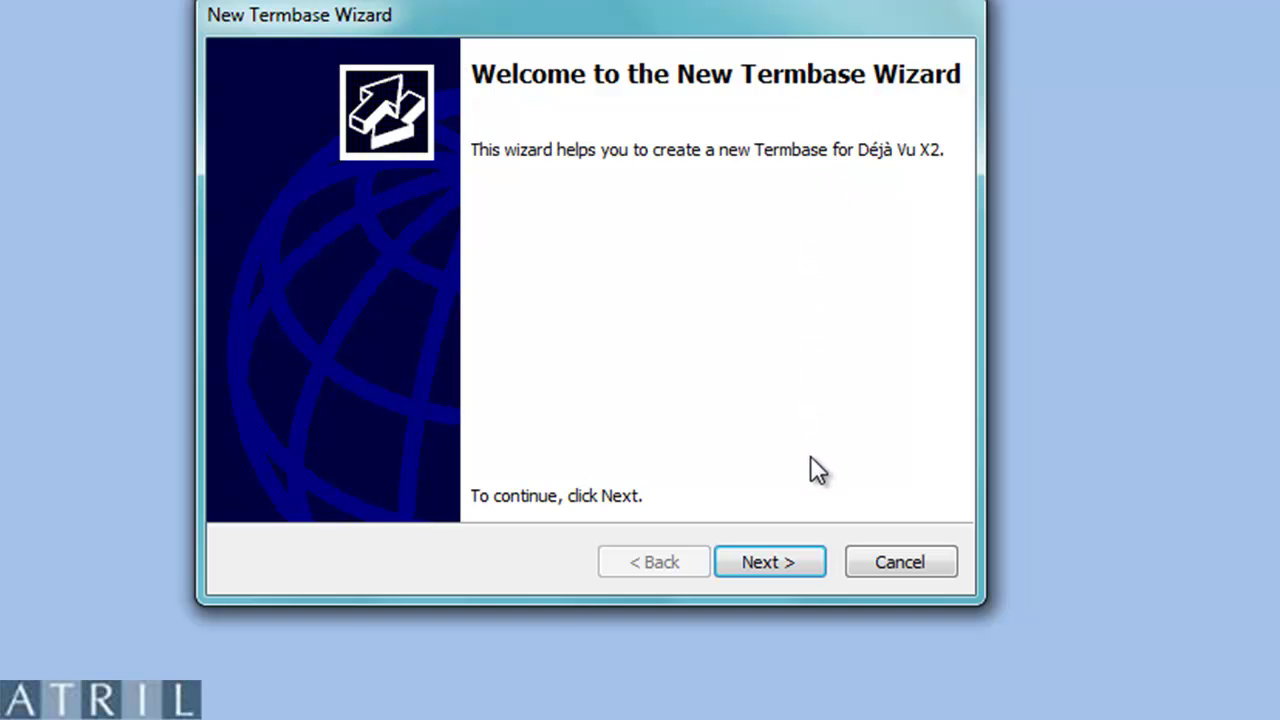
Save the new termbase as NewTerminologyDatabase.dvtdb in the VideoTD folder.
{"action": "left_click", "coordinate": [757, 575]}
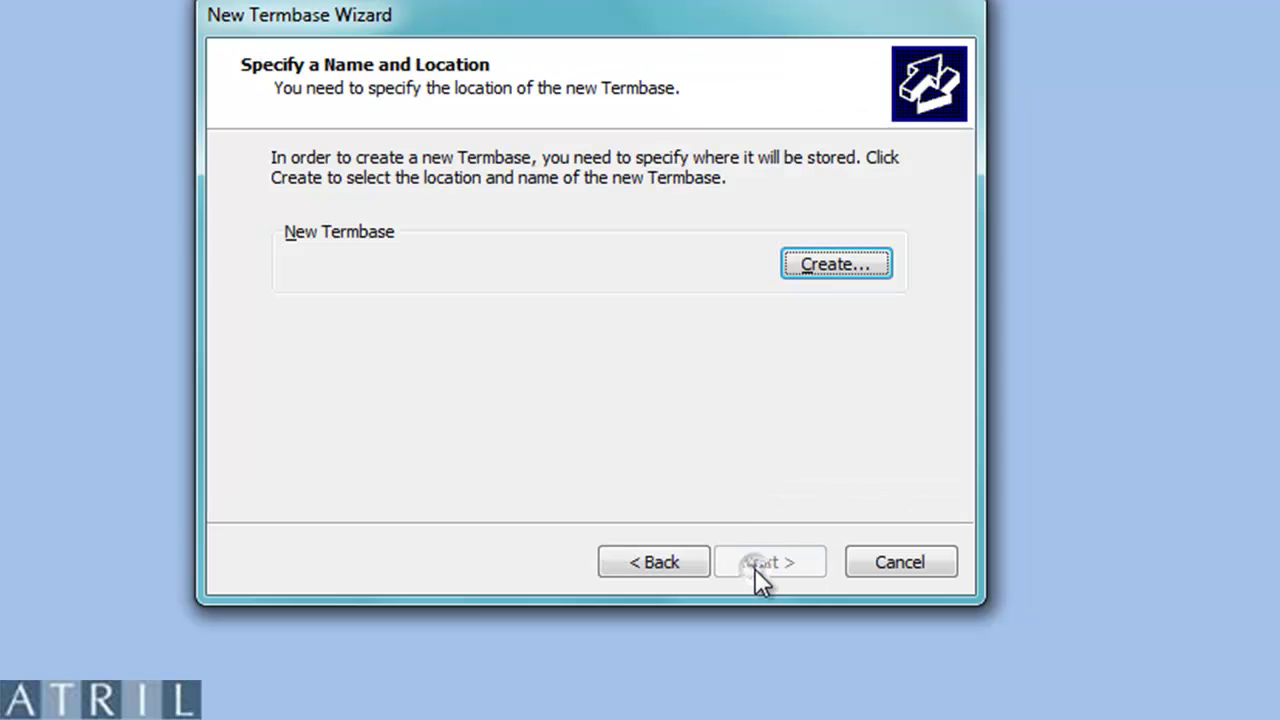
{"action": "left_click", "coordinate": [813, 253]}
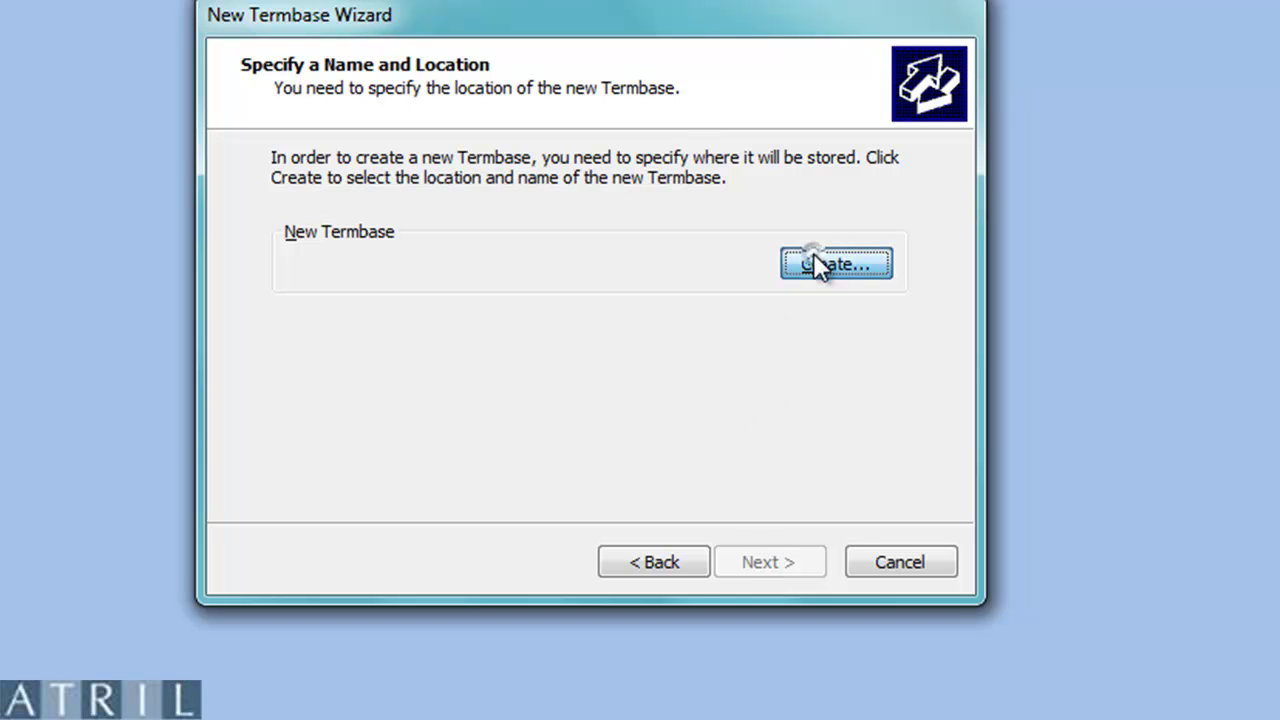
{"action": "type", "text": "N"}
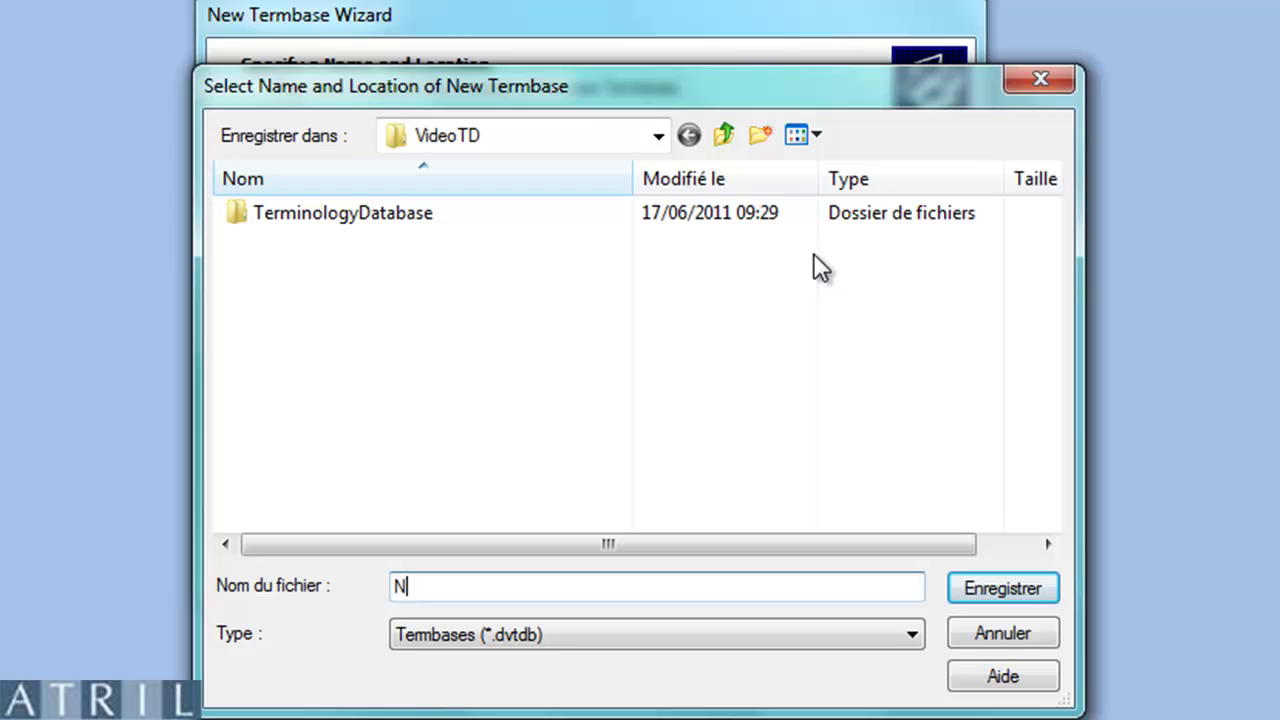
{"action": "type", "text": "ewTerminolog"}
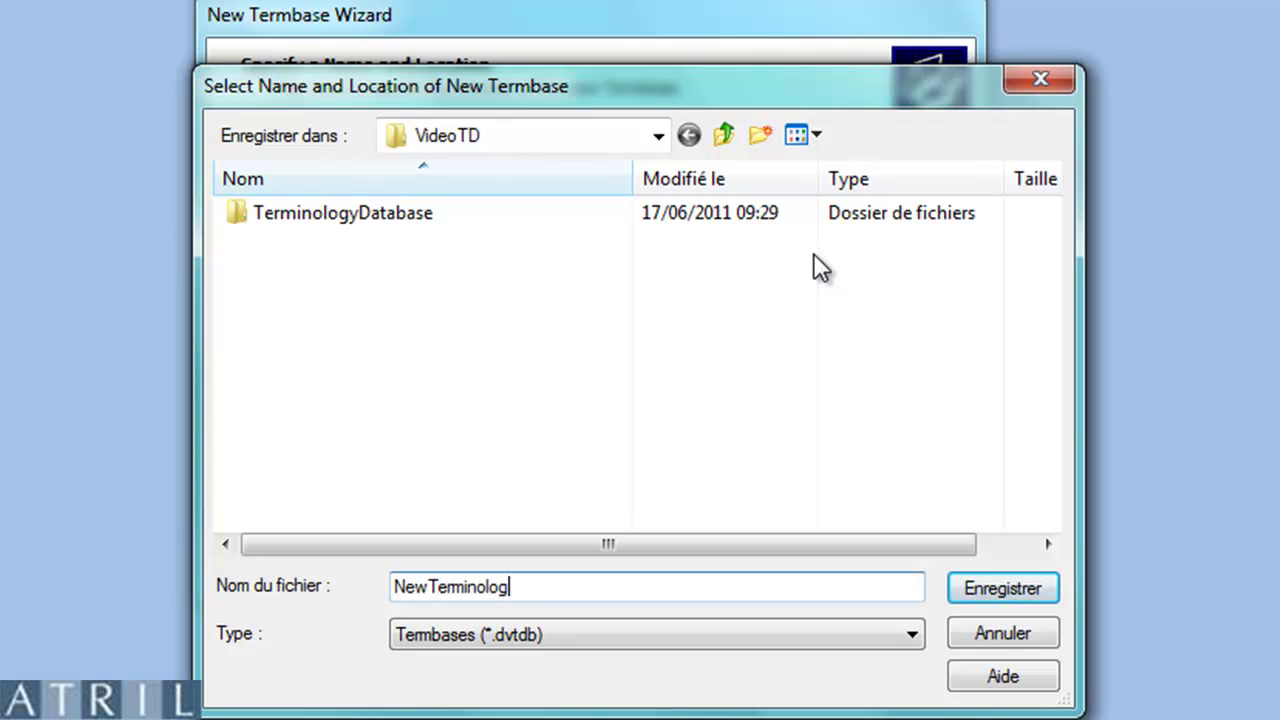
{"action": "type", "text": "yDatabase"}
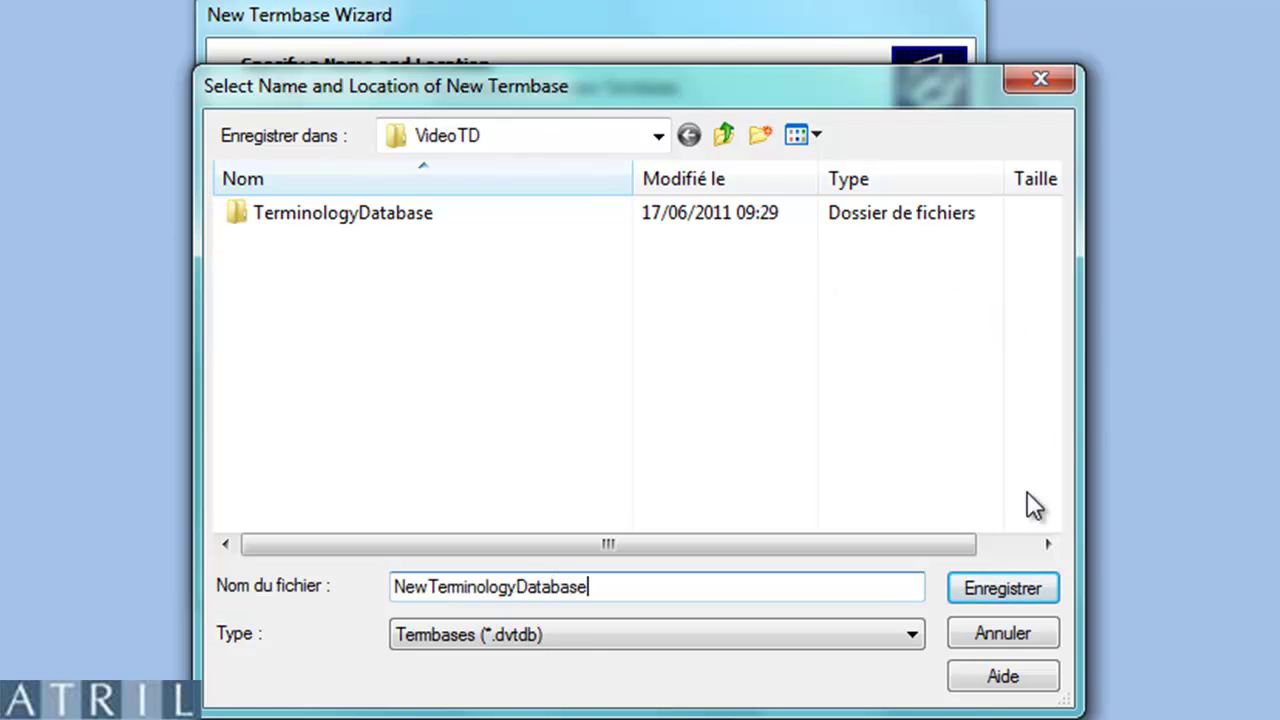
{"action": "left_click", "coordinate": [990, 590]}
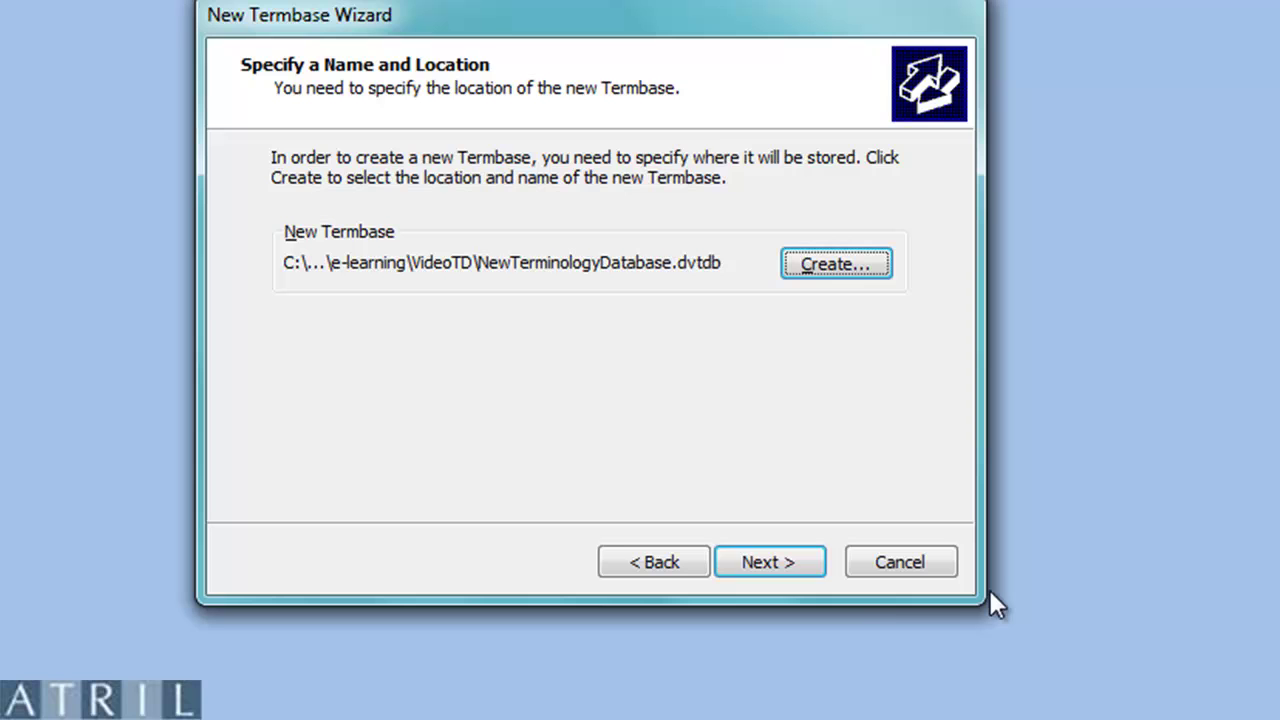
Preview the CILF, CRITER, Eurodicautom, IIF and ILOTerm template structures.
{"action": "left_click", "coordinate": [800, 568]}
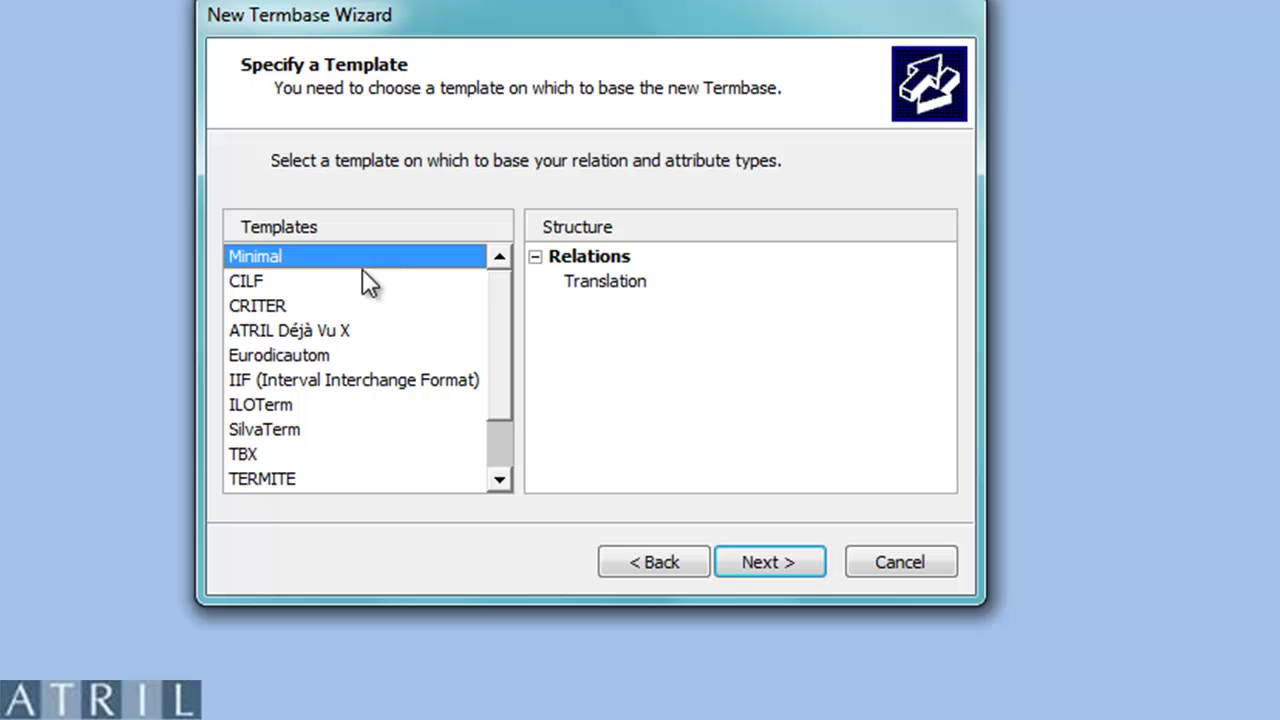
{"action": "left_click", "coordinate": [334, 285]}
{"action": "left_click", "coordinate": [322, 305]}
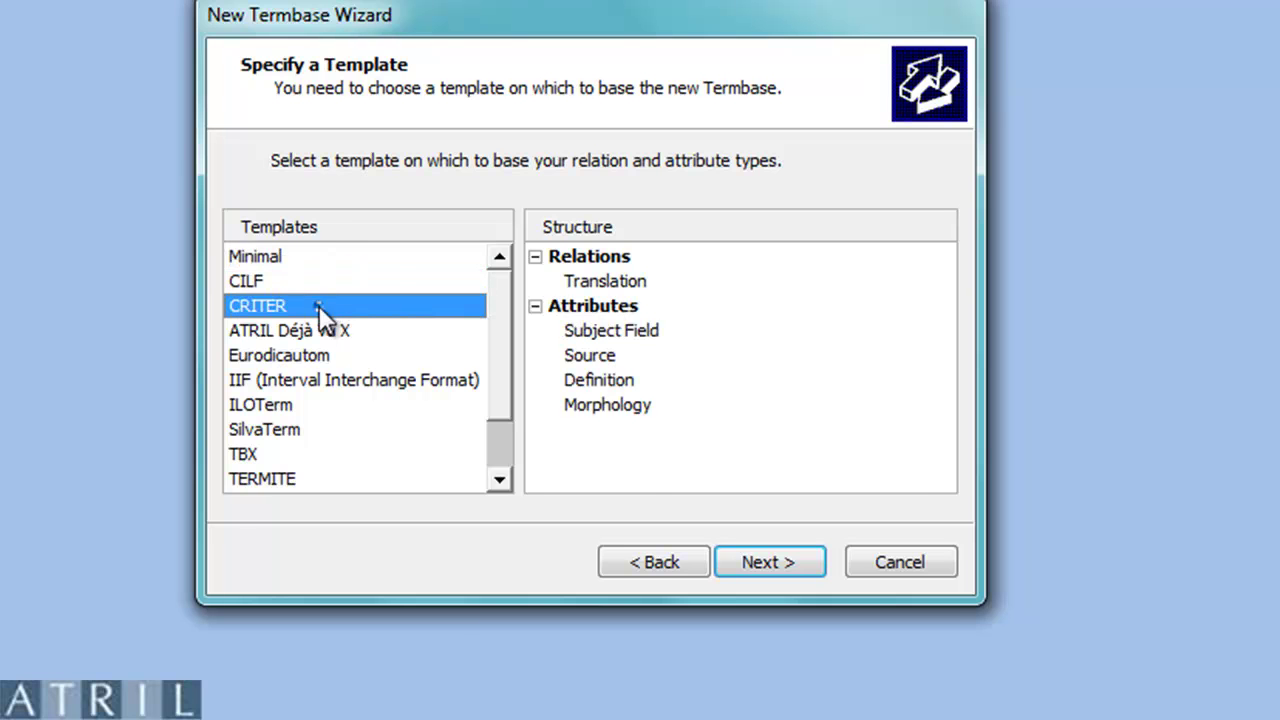
{"action": "left_click", "coordinate": [302, 355]}
{"action": "left_click", "coordinate": [295, 379]}
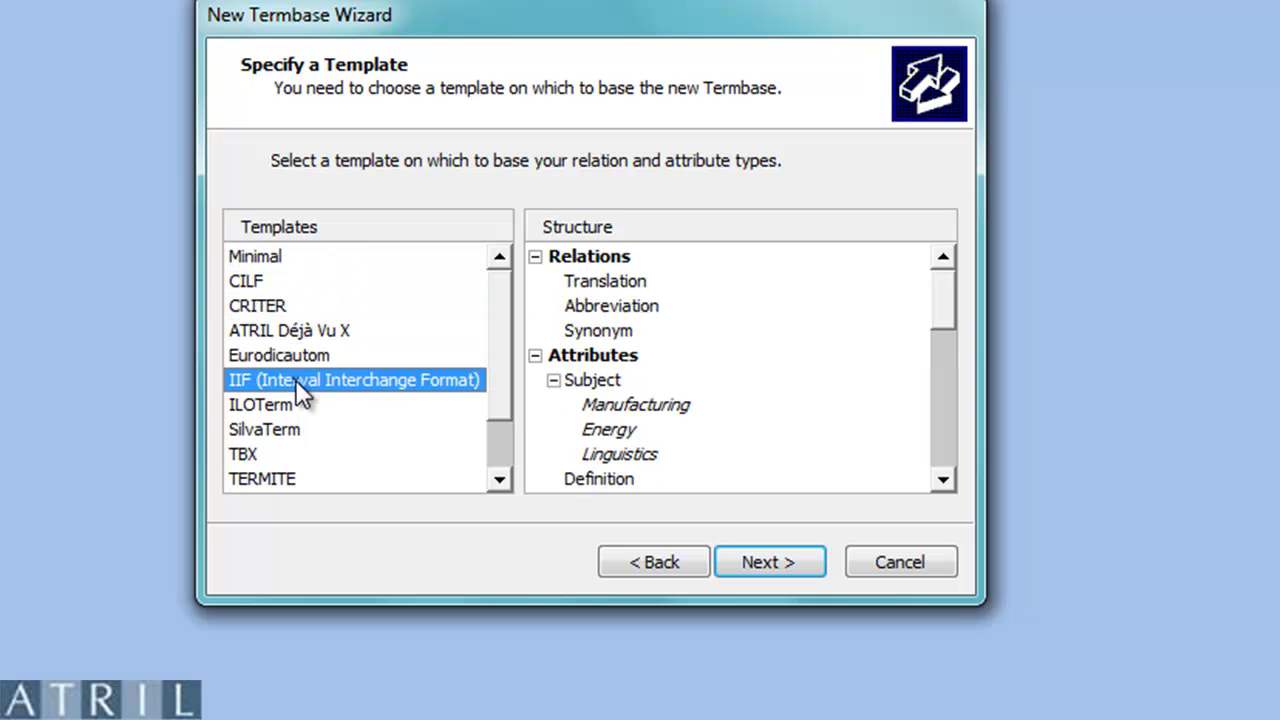
{"action": "left_click", "coordinate": [290, 406]}
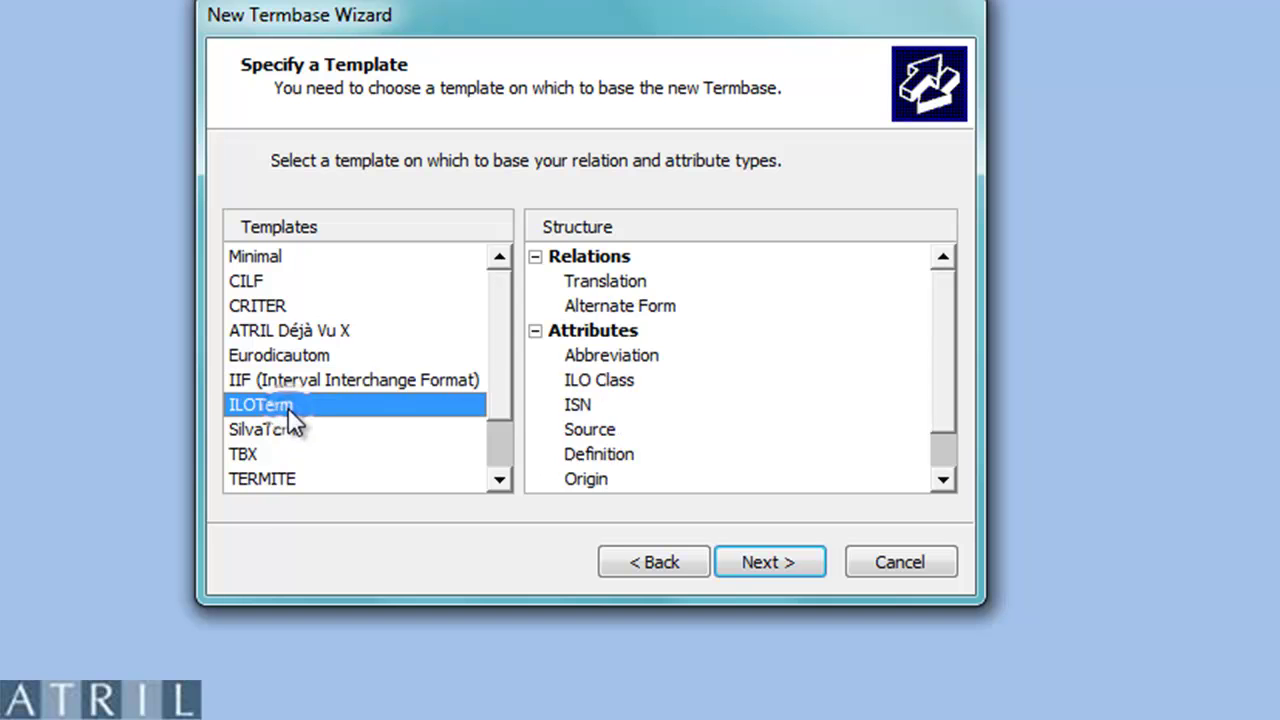
Select the ATRIL Déjà Vu X template and continue to the summary page.
{"action": "left_click", "coordinate": [498, 307]}
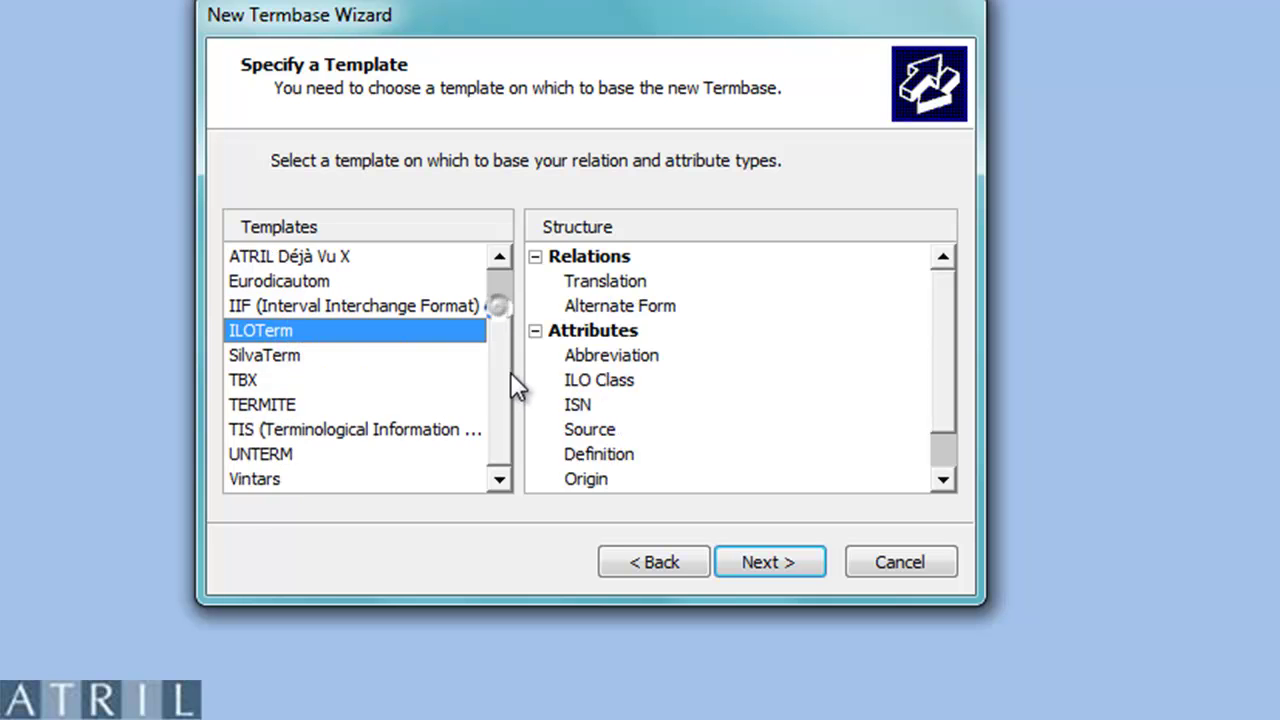
{"action": "scroll", "coordinate": [508, 380], "scroll_direction": "up", "scroll_amount": 1}
{"action": "left_click", "coordinate": [366, 325]}
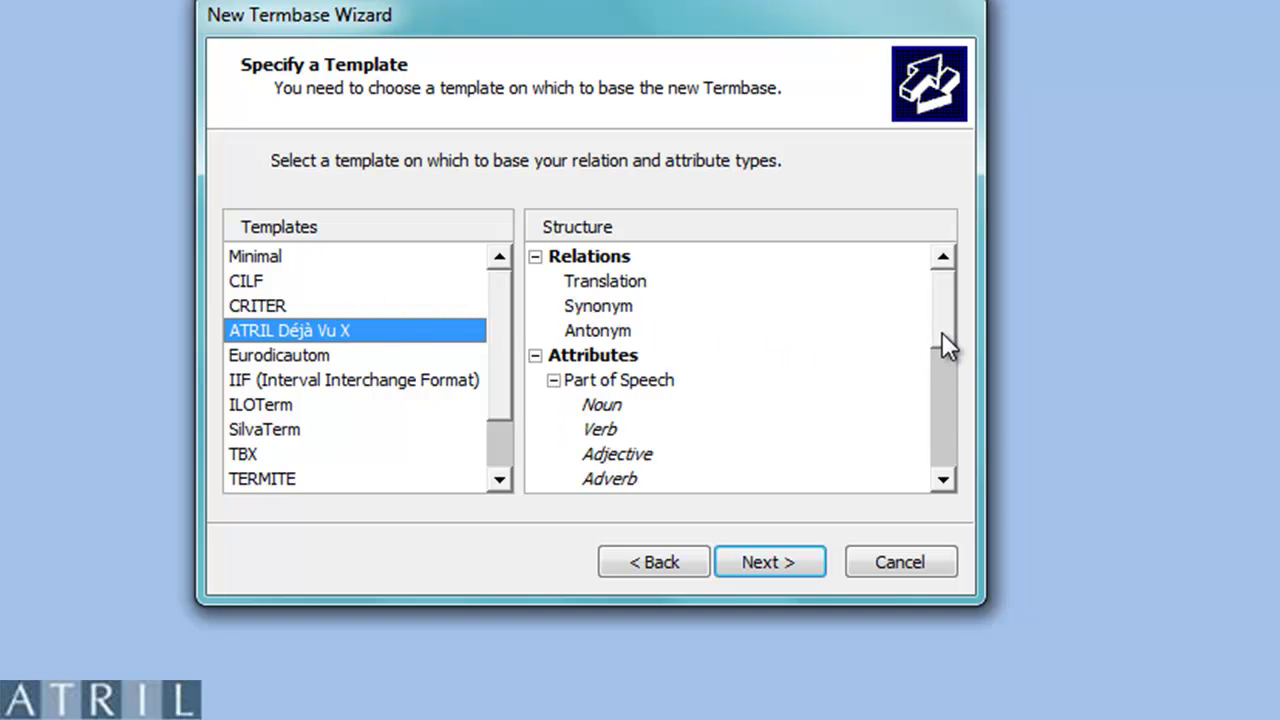
{"action": "left_click_drag", "start_coordinate": [942, 333], "coordinate": [951, 459]}
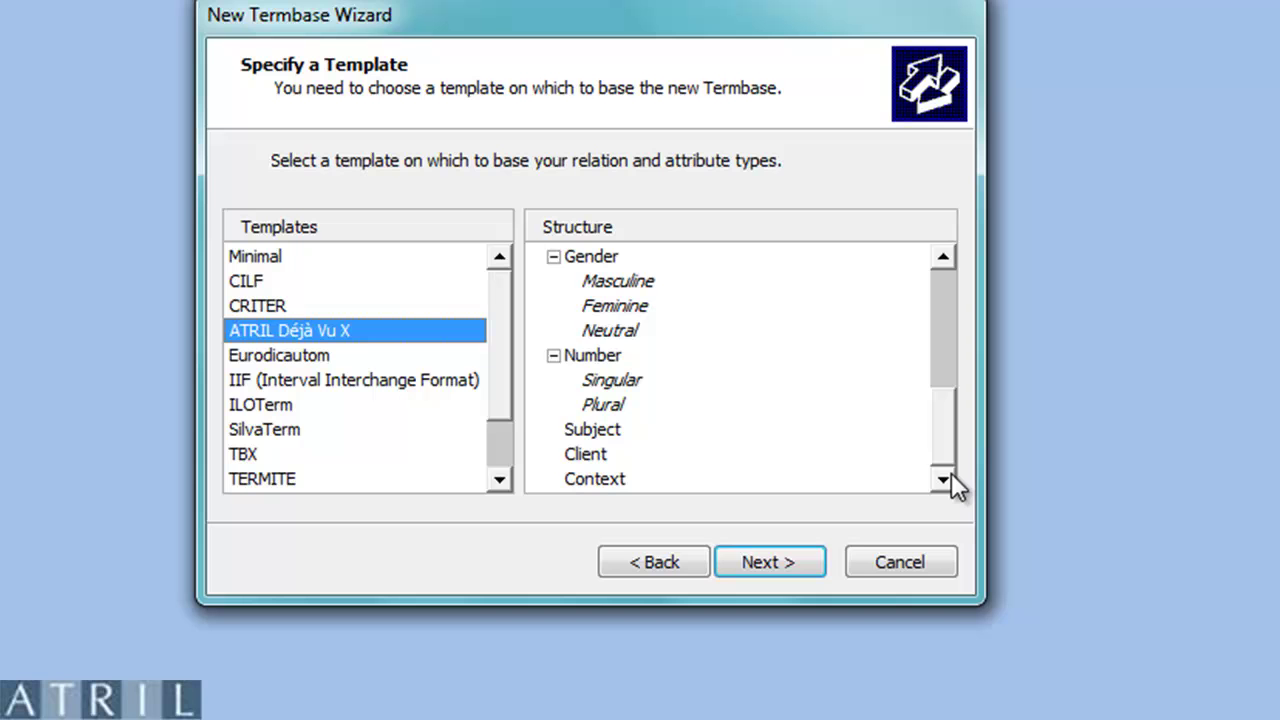
{"action": "left_click", "coordinate": [796, 557]}
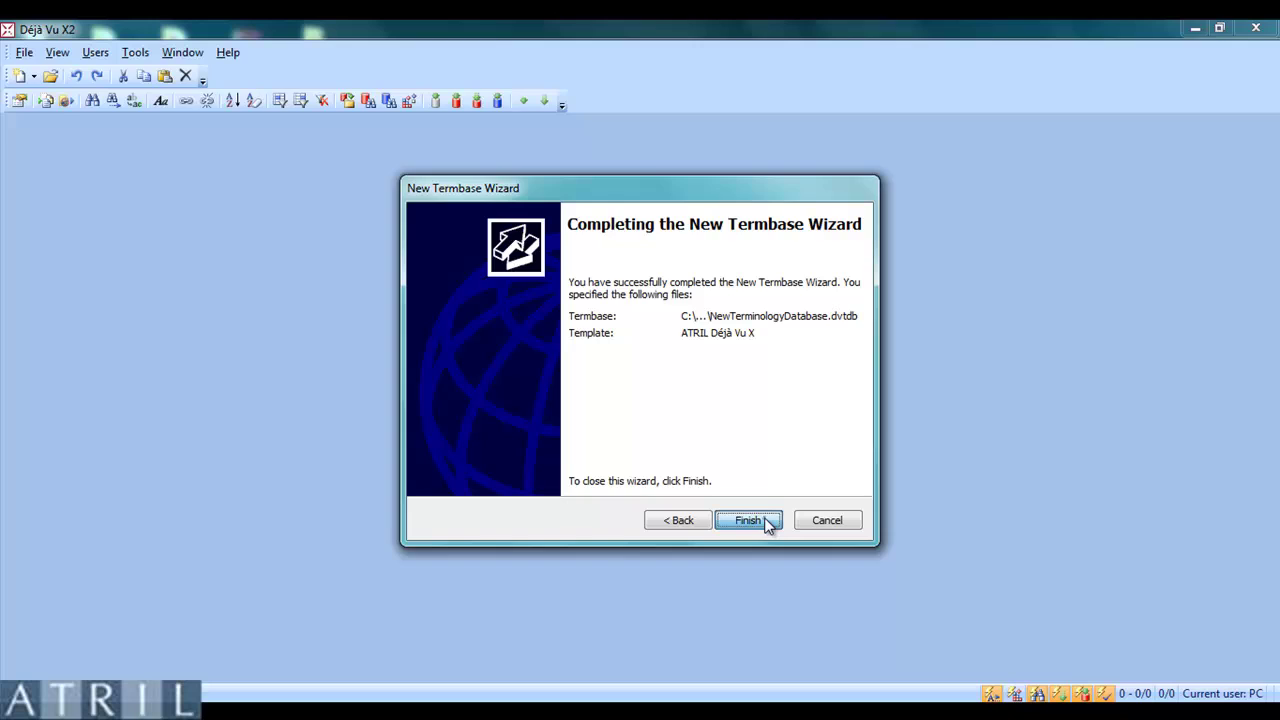
Finish the termbase and start a new English (United States) term 'Term'.
{"action": "left_click", "coordinate": [767, 525]}
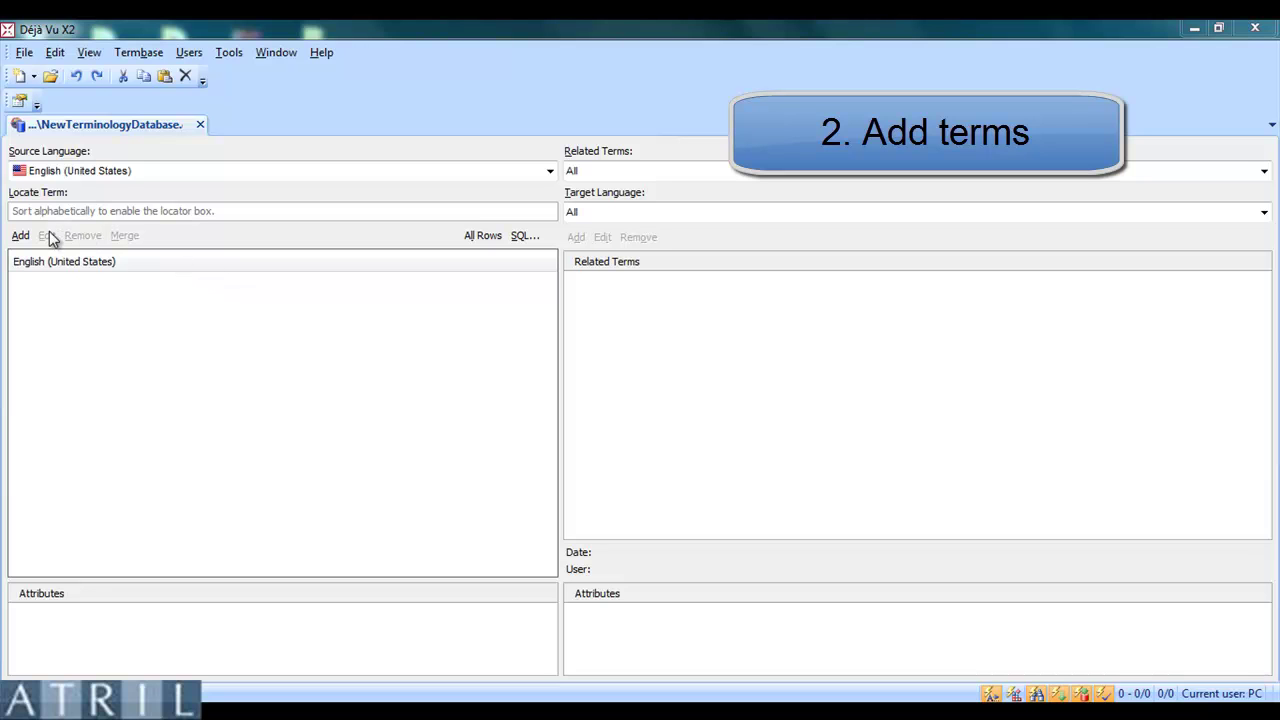
{"action": "left_click", "coordinate": [24, 236]}
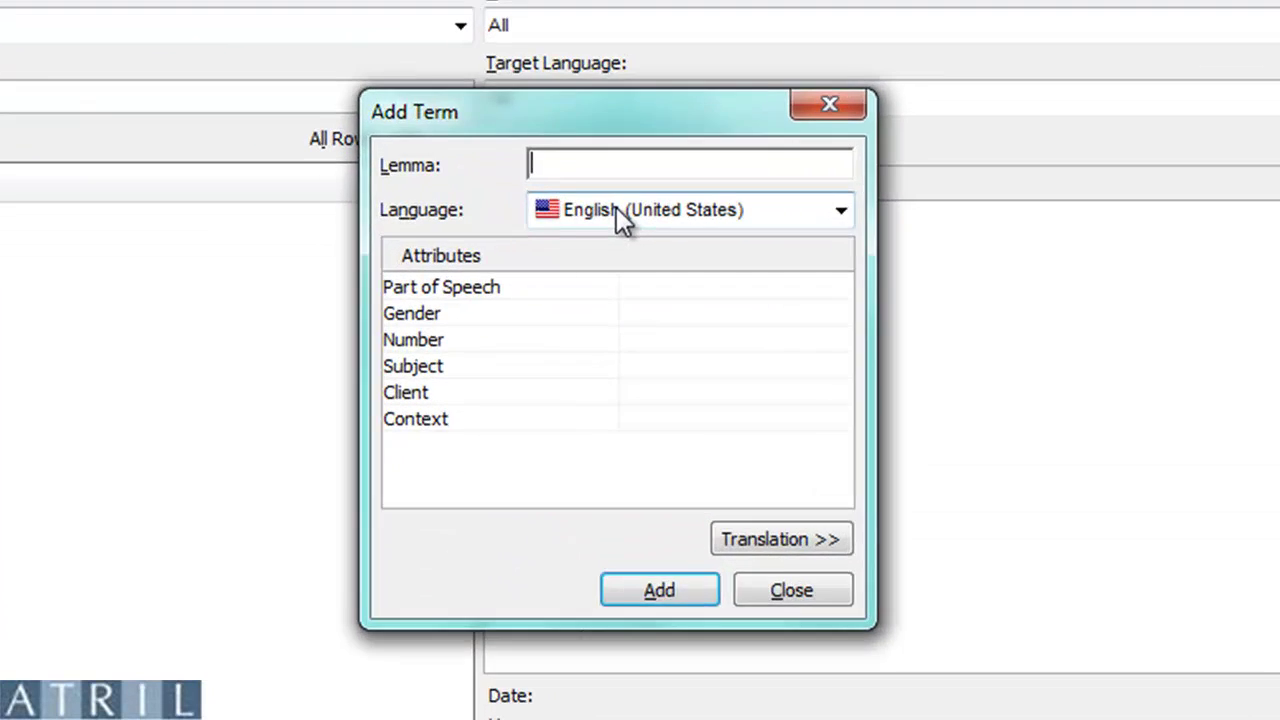
{"action": "type", "text": "Term"}
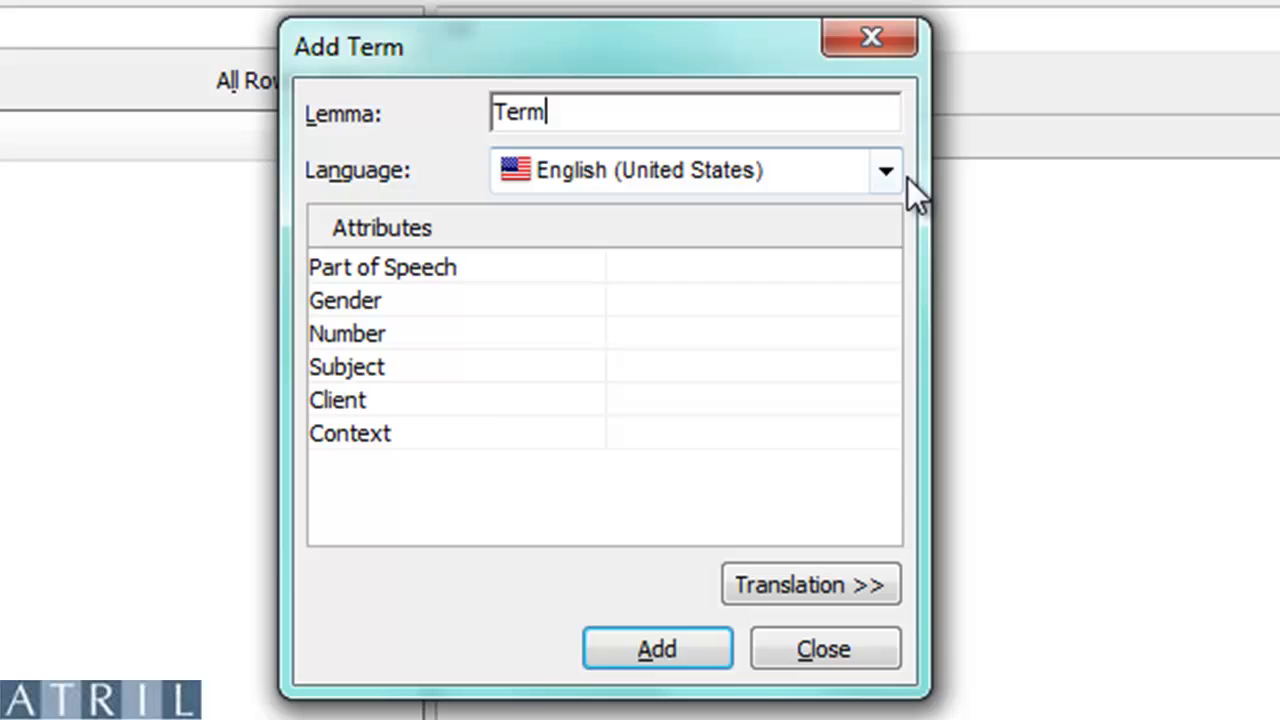
{"action": "left_click", "coordinate": [882, 170]}
{"action": "left_click", "coordinate": [882, 172]}
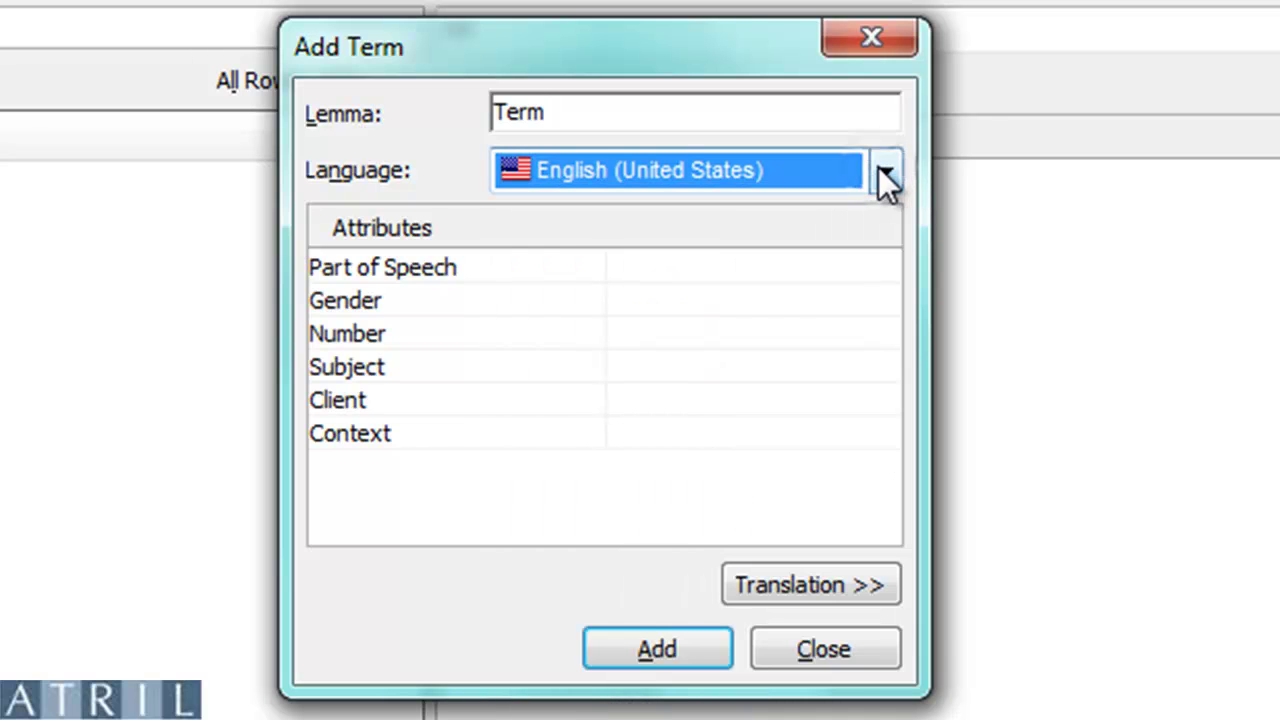
Set the term's part of speech to Noun, leaving Gender empty.
{"action": "left_click", "coordinate": [884, 262]}
{"action": "left_click", "coordinate": [884, 263]}
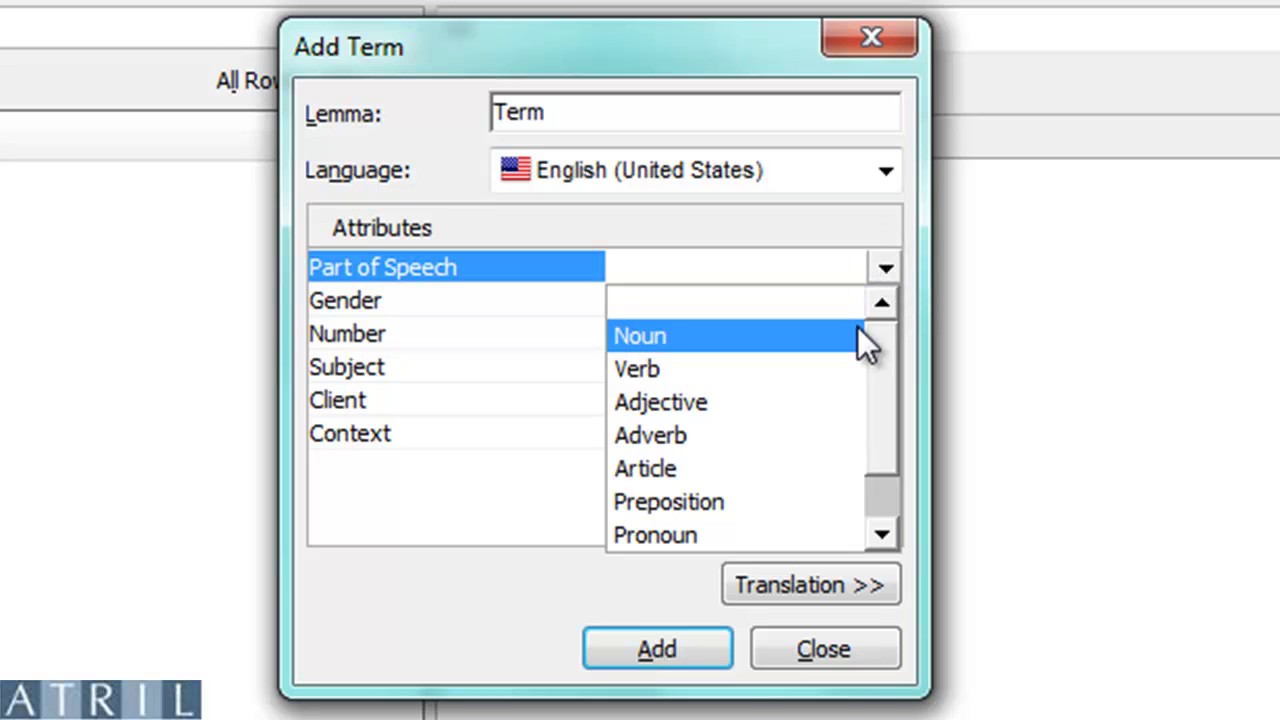
{"action": "left_click", "coordinate": [855, 333]}
{"action": "left_click", "coordinate": [876, 302]}
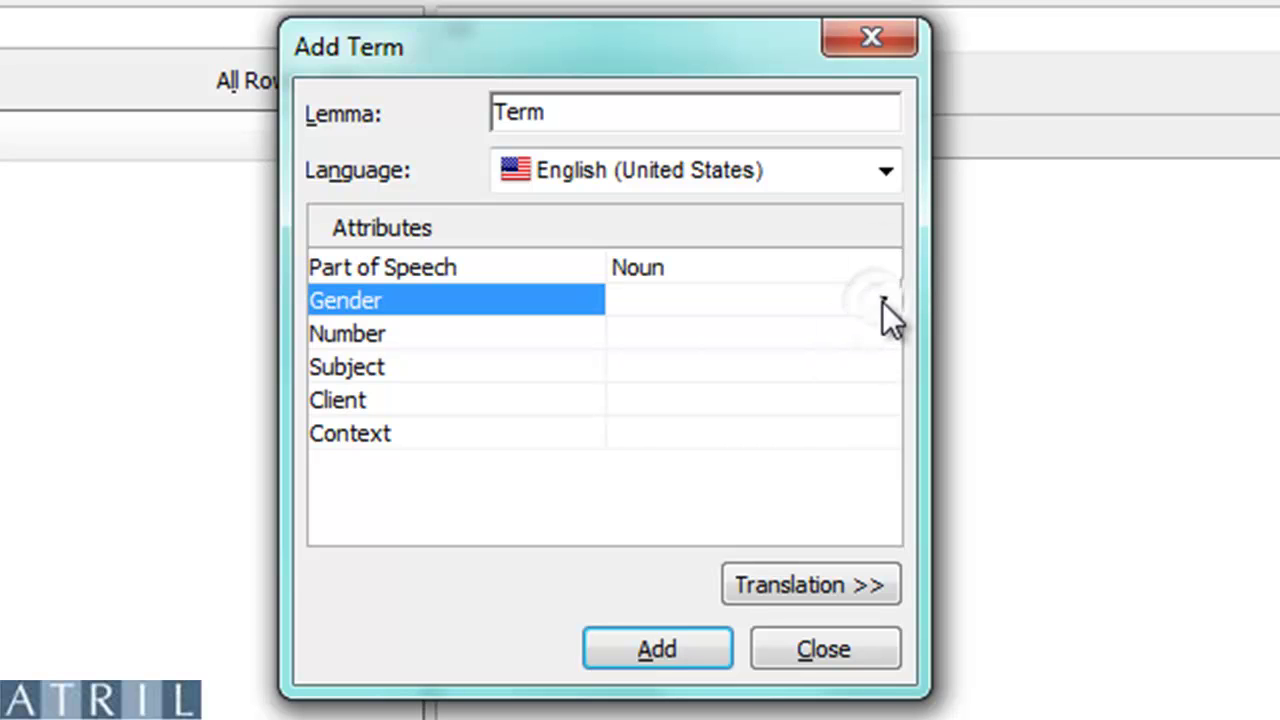
{"action": "left_click", "coordinate": [882, 301]}
{"action": "left_click", "coordinate": [882, 314]}
Enter 'Type here contextual information' as the term's Context.
{"action": "left_click", "coordinate": [878, 327]}
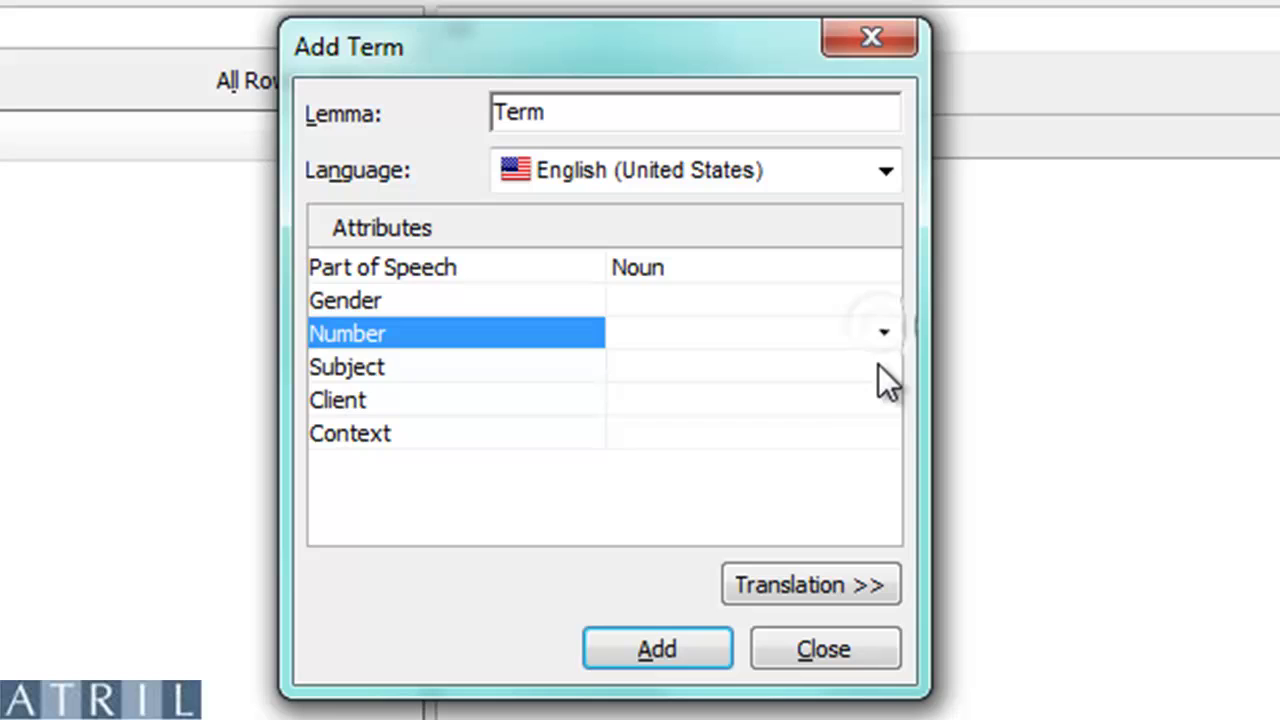
{"action": "left_click", "coordinate": [878, 366]}
{"action": "left_click", "coordinate": [878, 399]}
{"action": "left_click", "coordinate": [877, 430]}
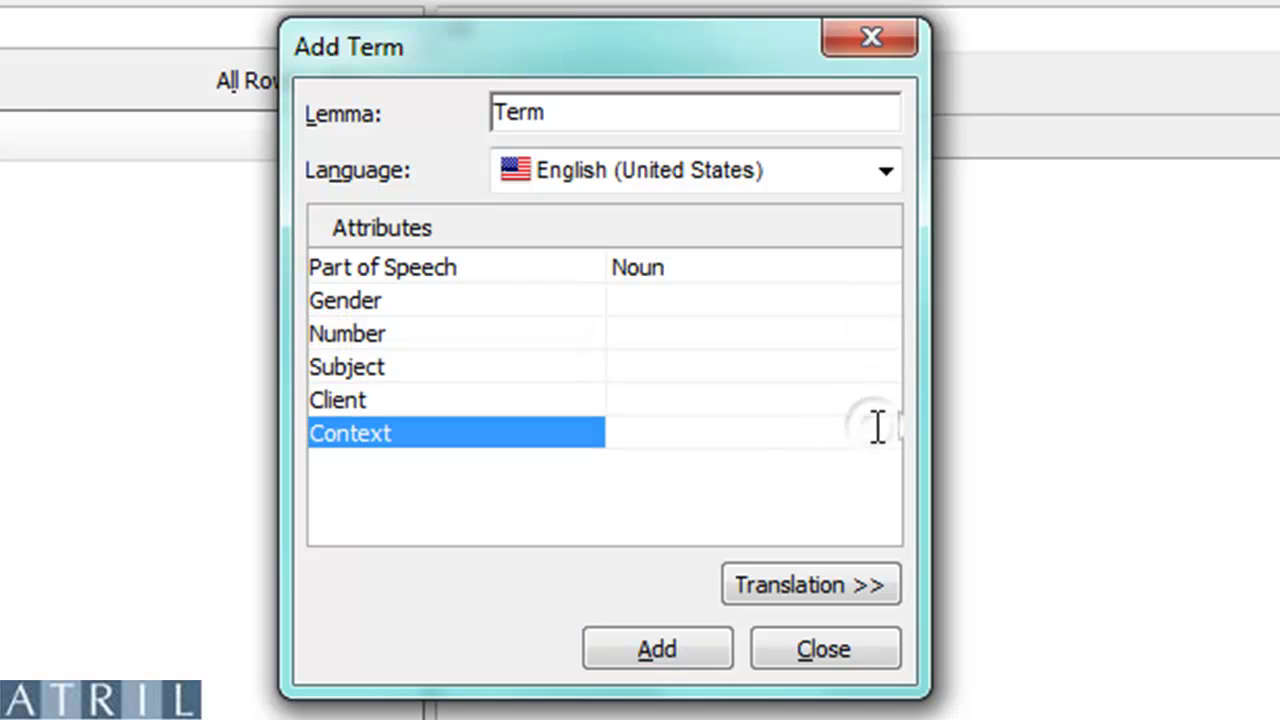
{"action": "left_click", "coordinate": [769, 431]}
{"action": "type", "text": "Type here "}
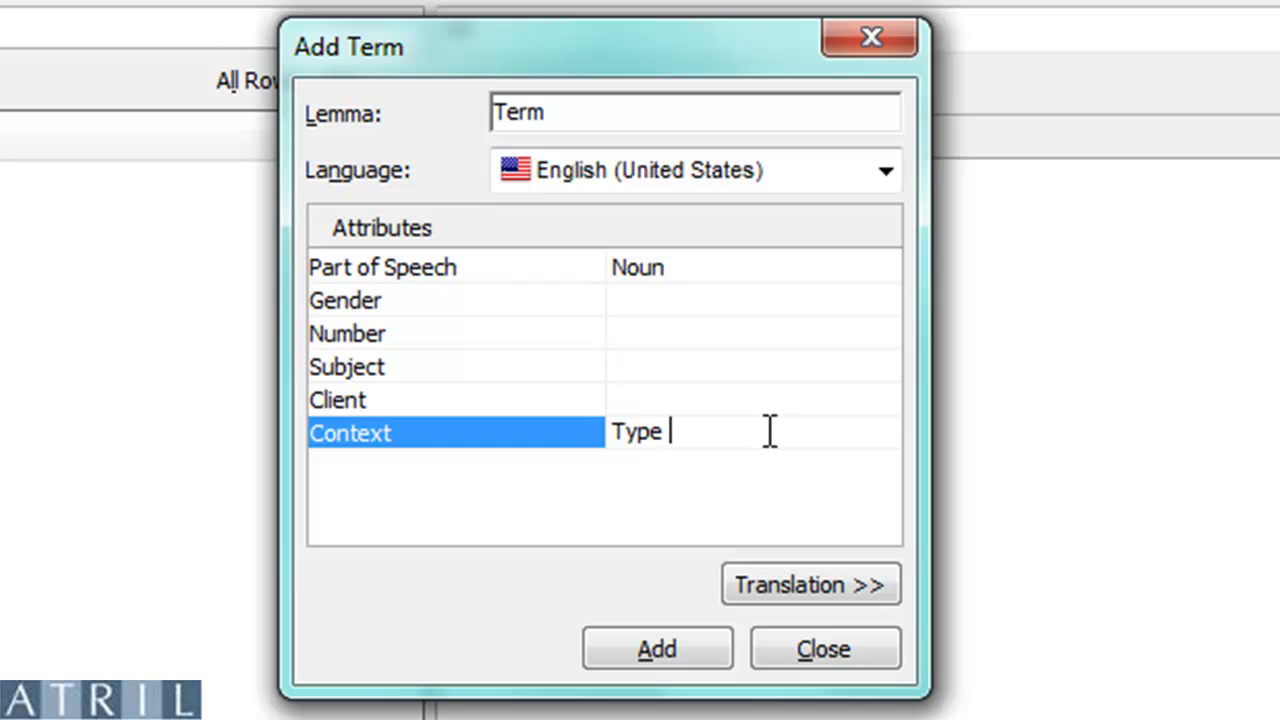
{"action": "type", "text": "con"}
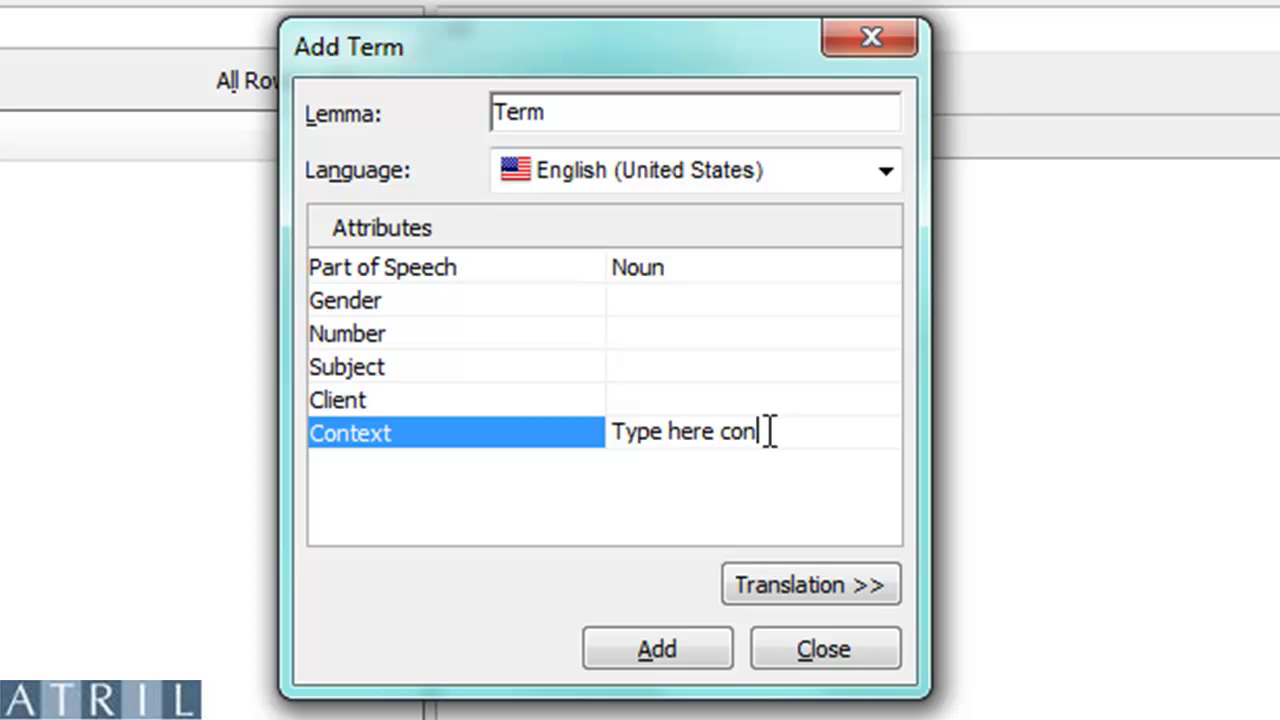
{"action": "type", "text": "textual informatio"}
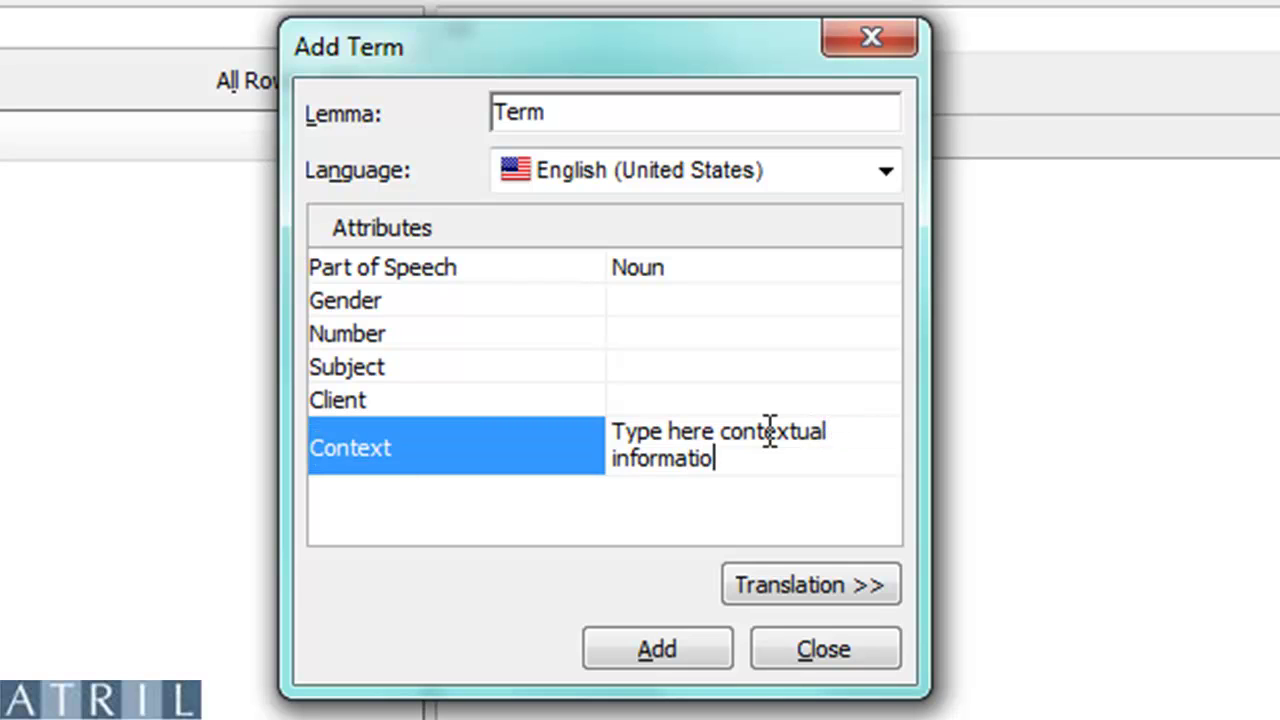
{"action": "type", "text": "n"}
Add a French translation side with the lemma 'Terme'.
{"action": "left_click", "coordinate": [805, 585]}
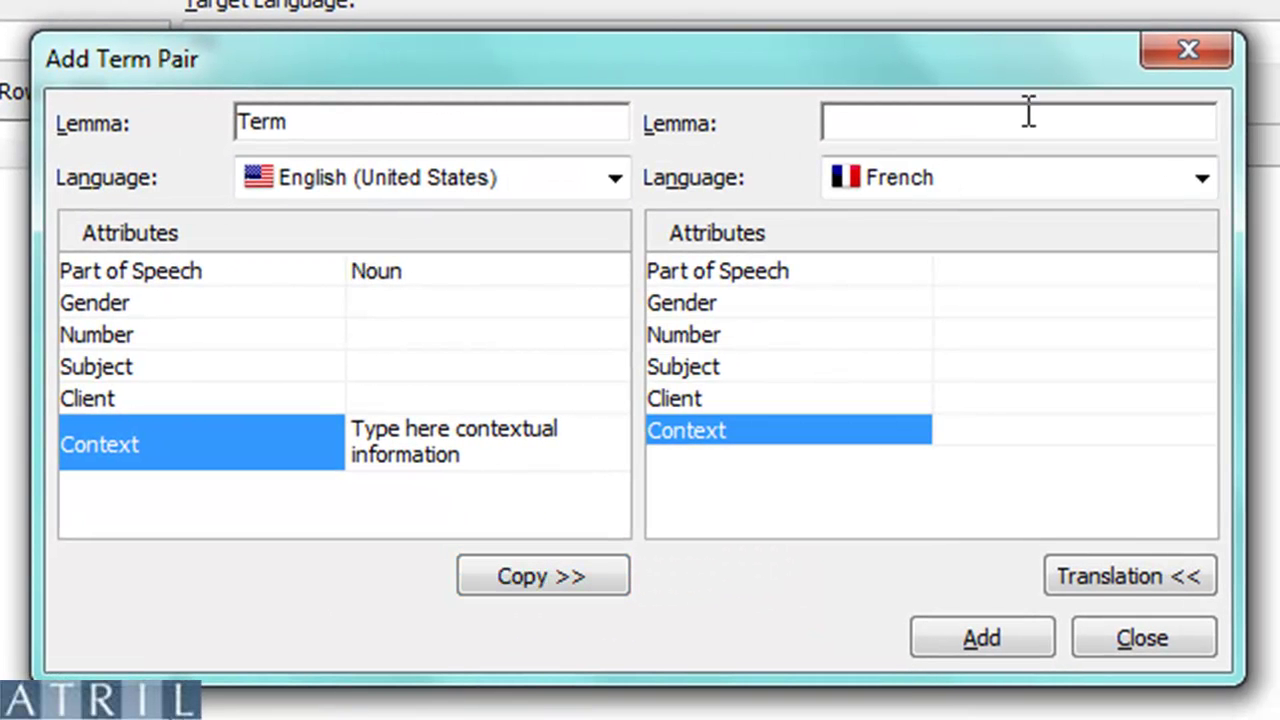
{"action": "left_click", "coordinate": [1028, 118]}
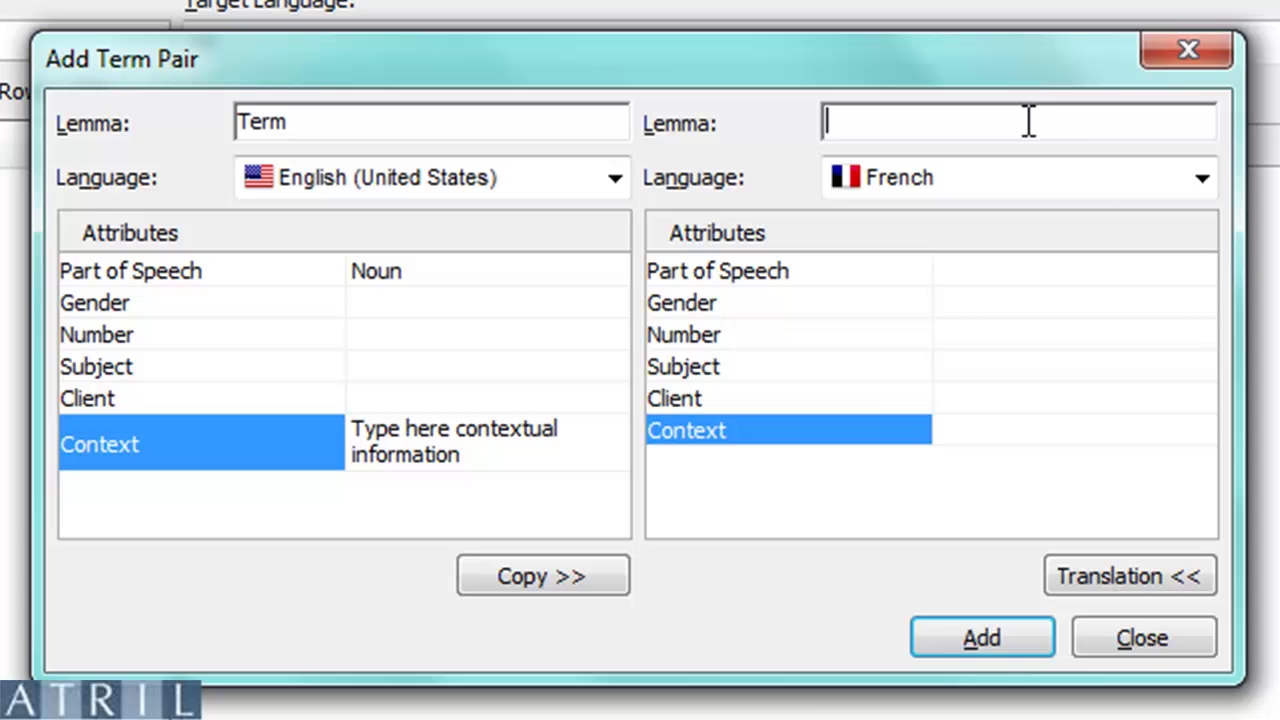
{"action": "left_click", "coordinate": [1212, 171]}
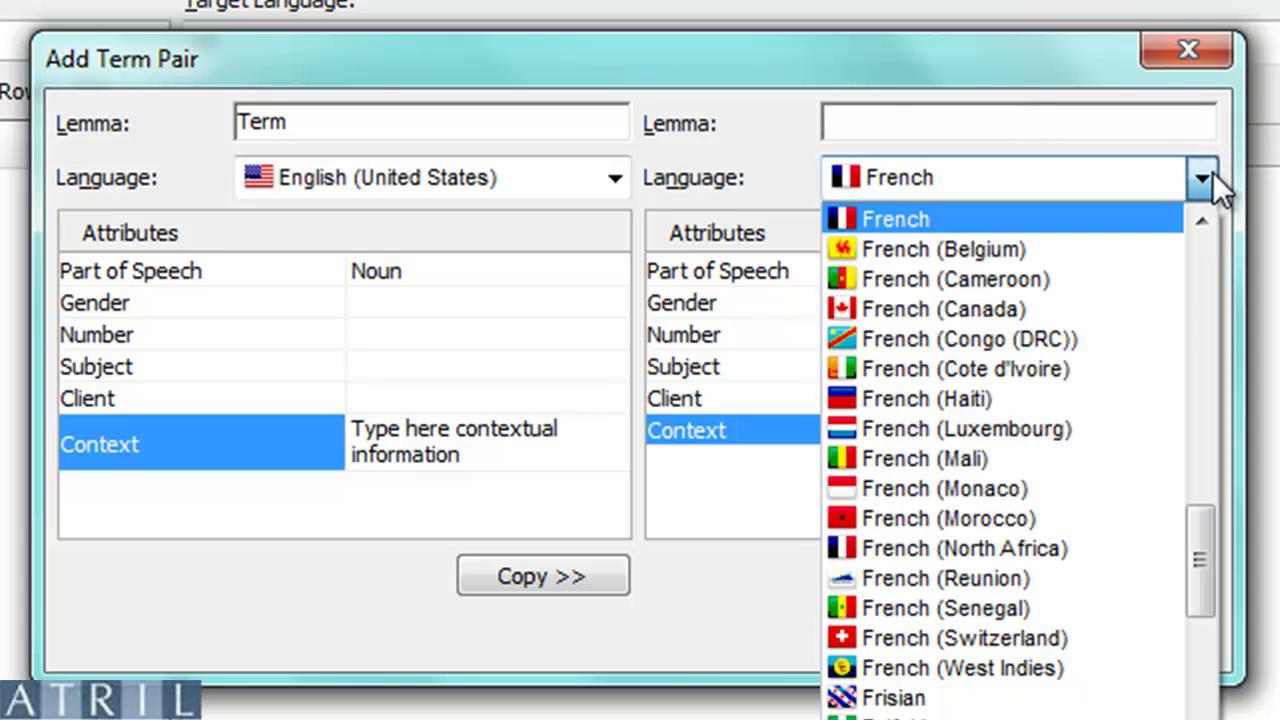
{"action": "left_click", "coordinate": [1212, 171]}
{"action": "left_click", "coordinate": [1164, 121]}
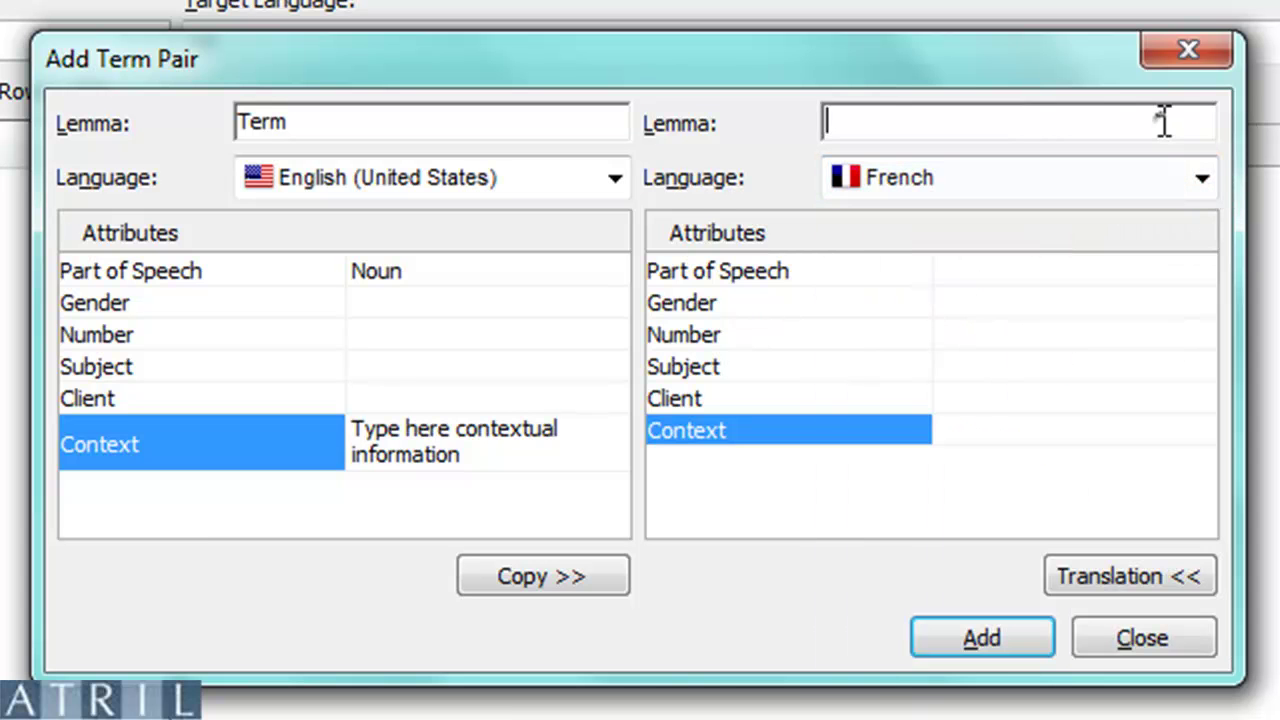
{"action": "type", "text": "Terme"}
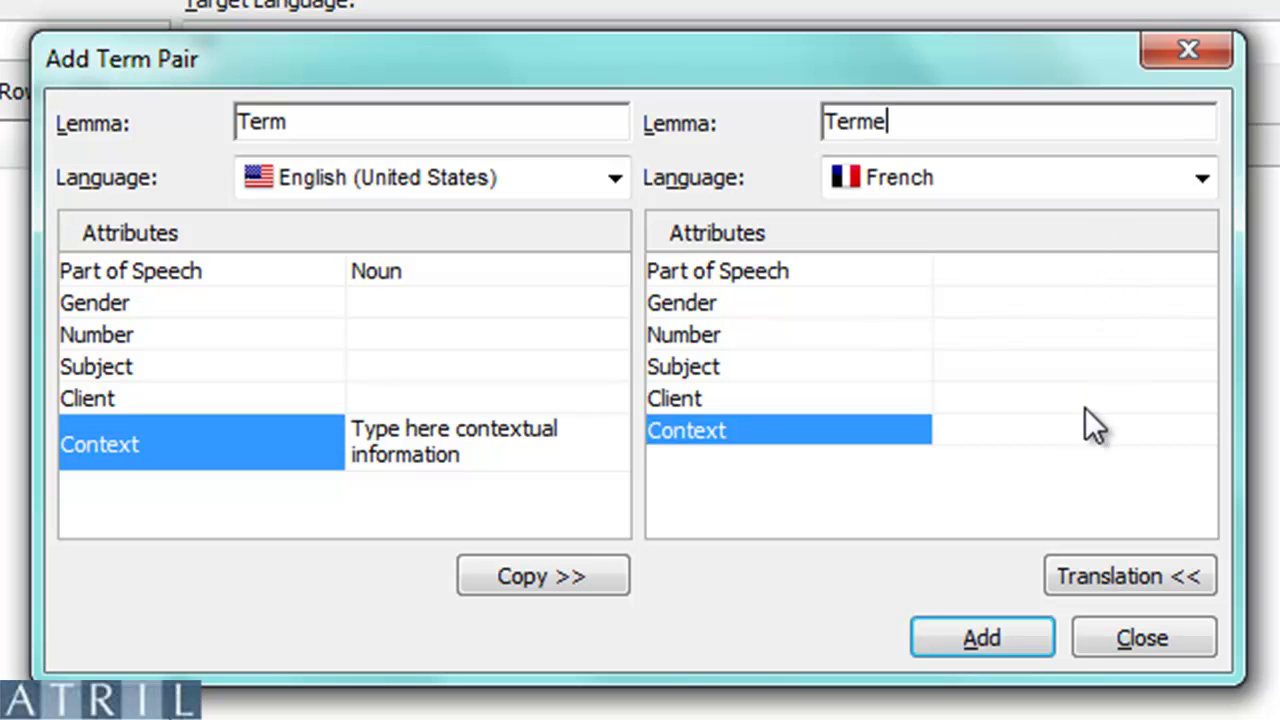
Enter the French context 'Saisissez ici l'information contextuelle' and add the pair.
{"action": "left_click", "coordinate": [1070, 428]}
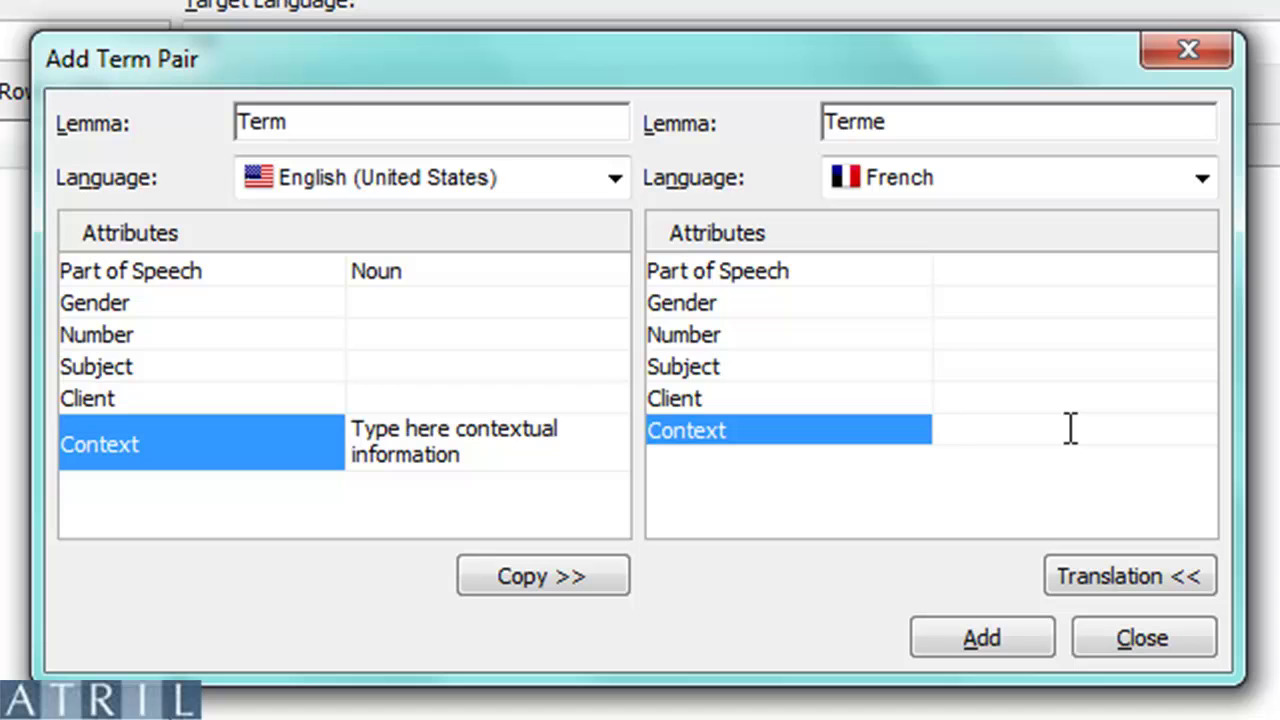
{"action": "type", "text": "T"}
{"action": "key", "text": "BackSpace"}
{"action": "type", "text": "Saisissez ici "}
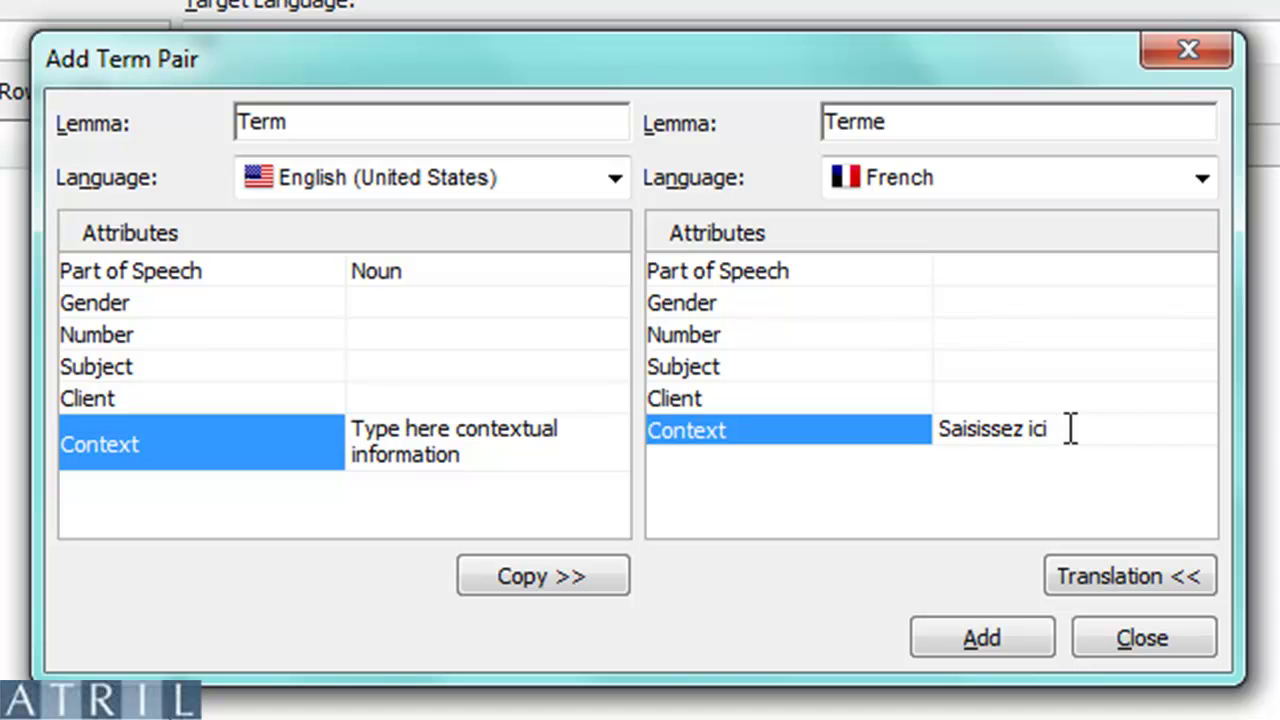
{"action": "type", "text": "l'information conte"}
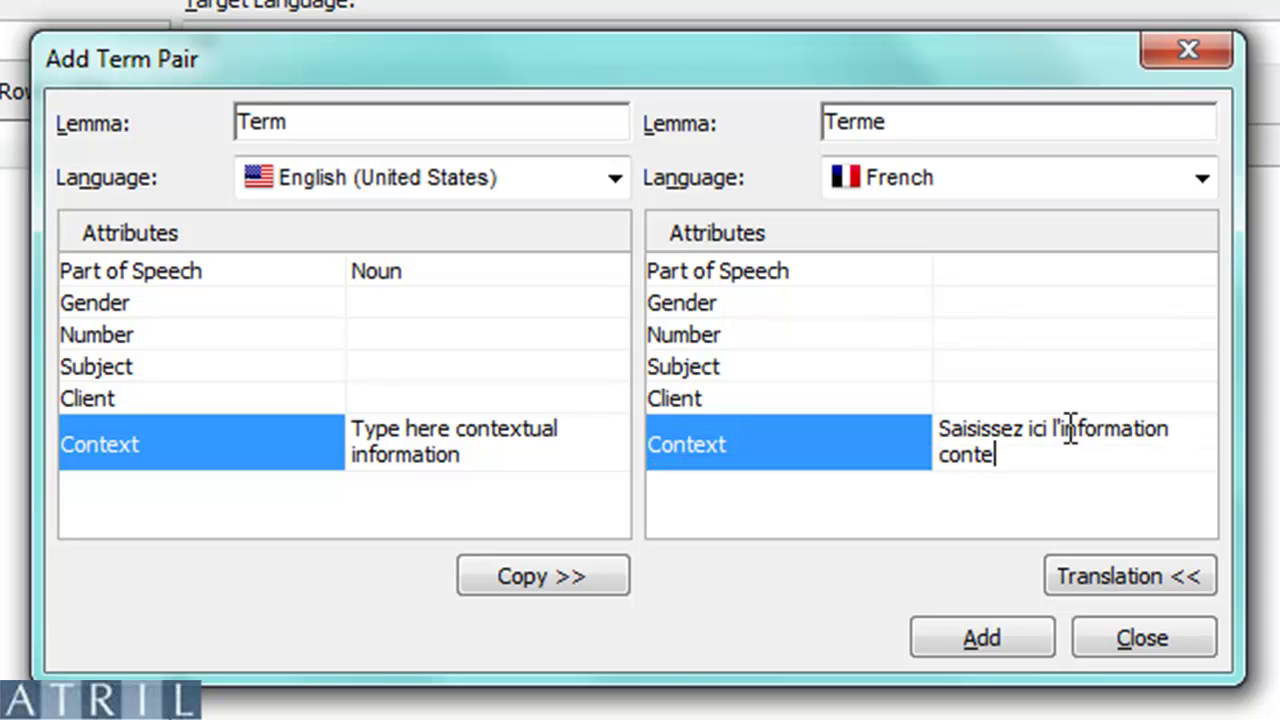
{"action": "type", "text": "xtuelle"}
{"action": "left_click", "coordinate": [969, 632]}
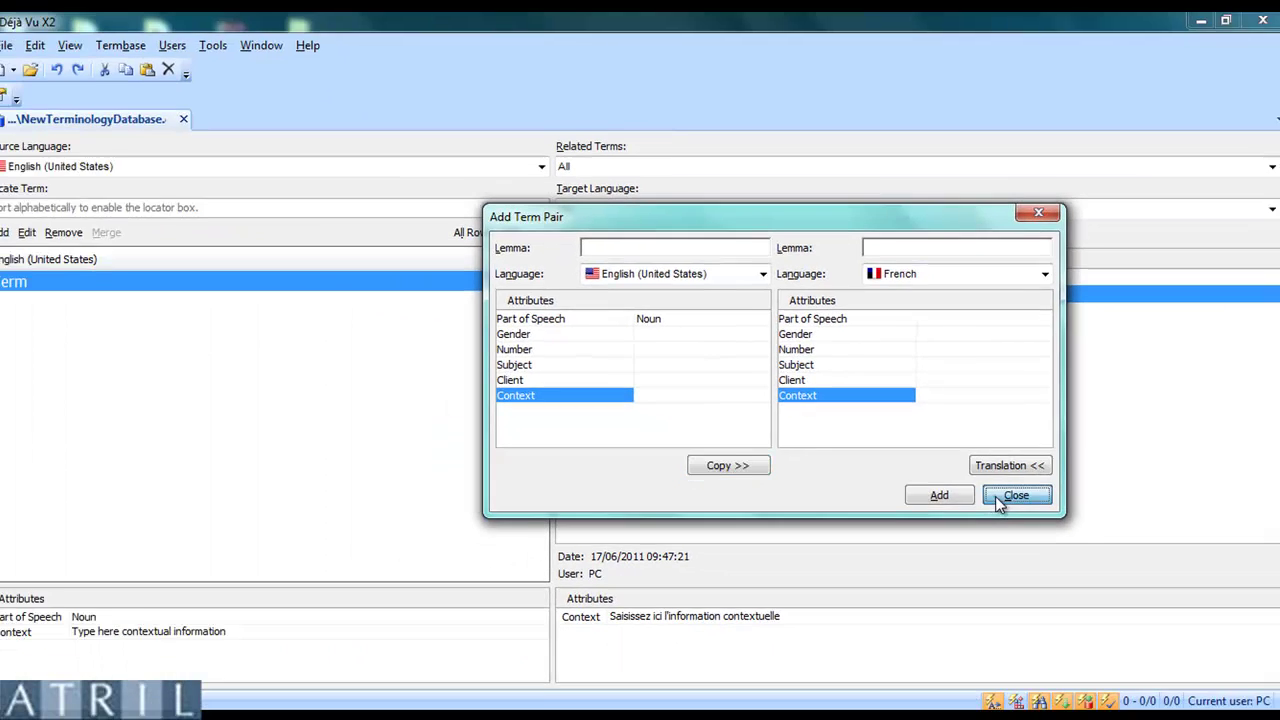
{"action": "left_click", "coordinate": [1050, 585]}
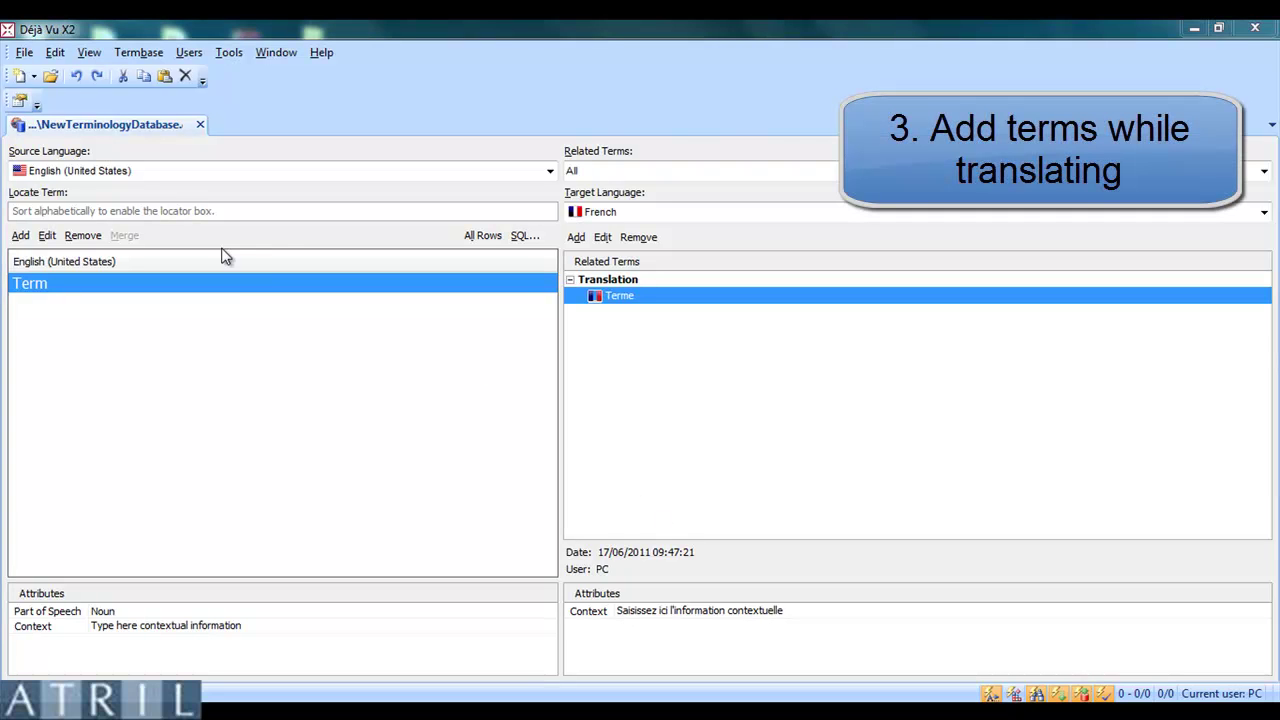
Open the recent project Project.dvprj from the File menu.
{"action": "left_click", "coordinate": [24, 52]}
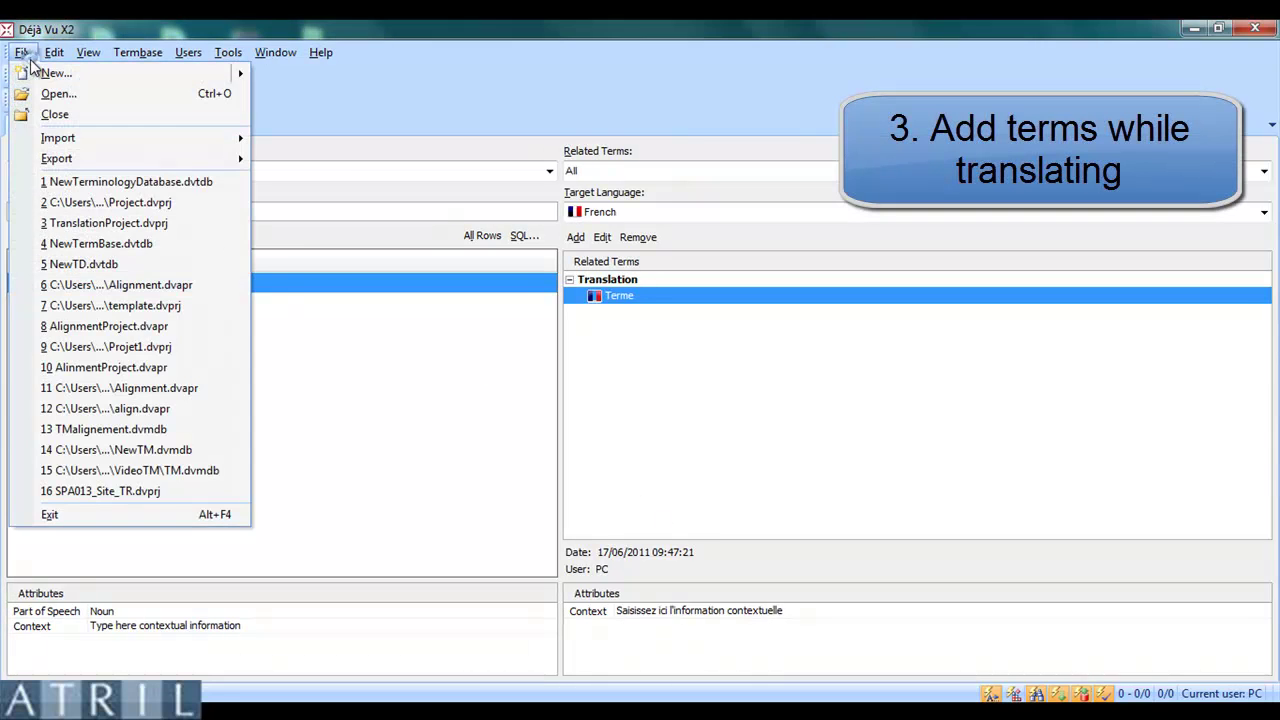
{"action": "left_click", "coordinate": [66, 200]}
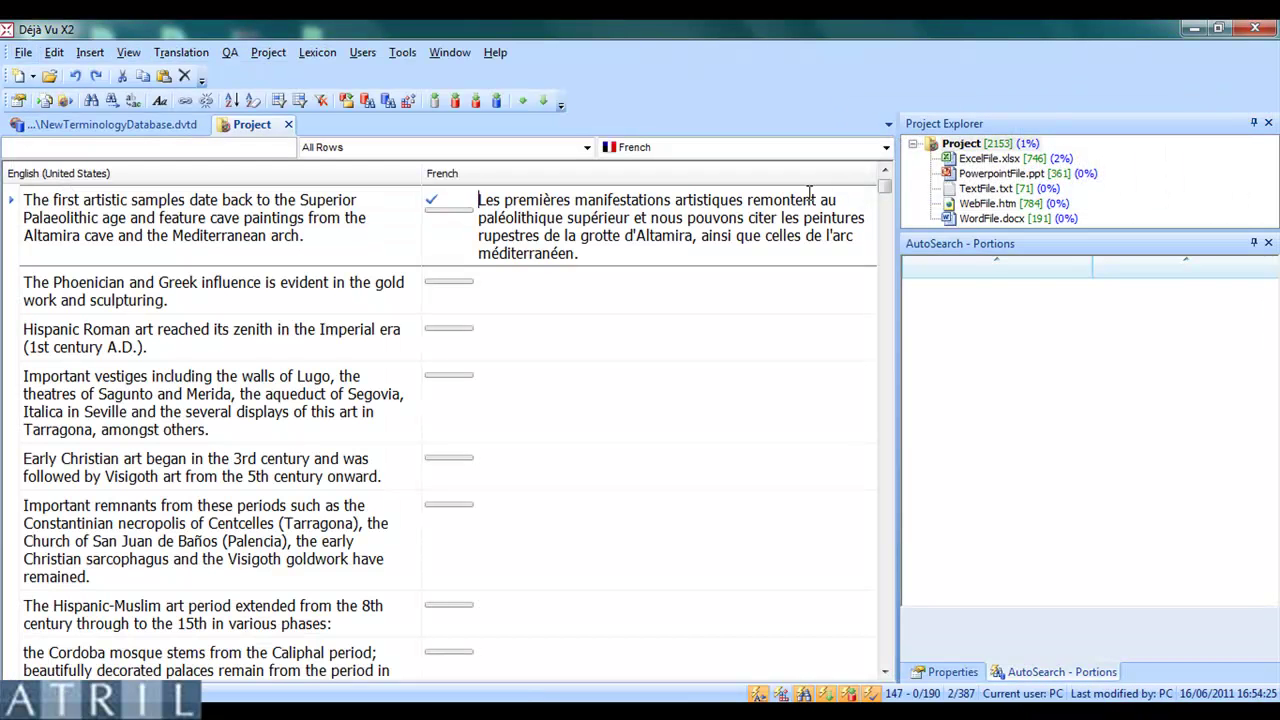
Select 'cave paintings' in the source and 'peintures rupestres' in the target, then create a term pair.
{"action": "left_click", "coordinate": [887, 172]}
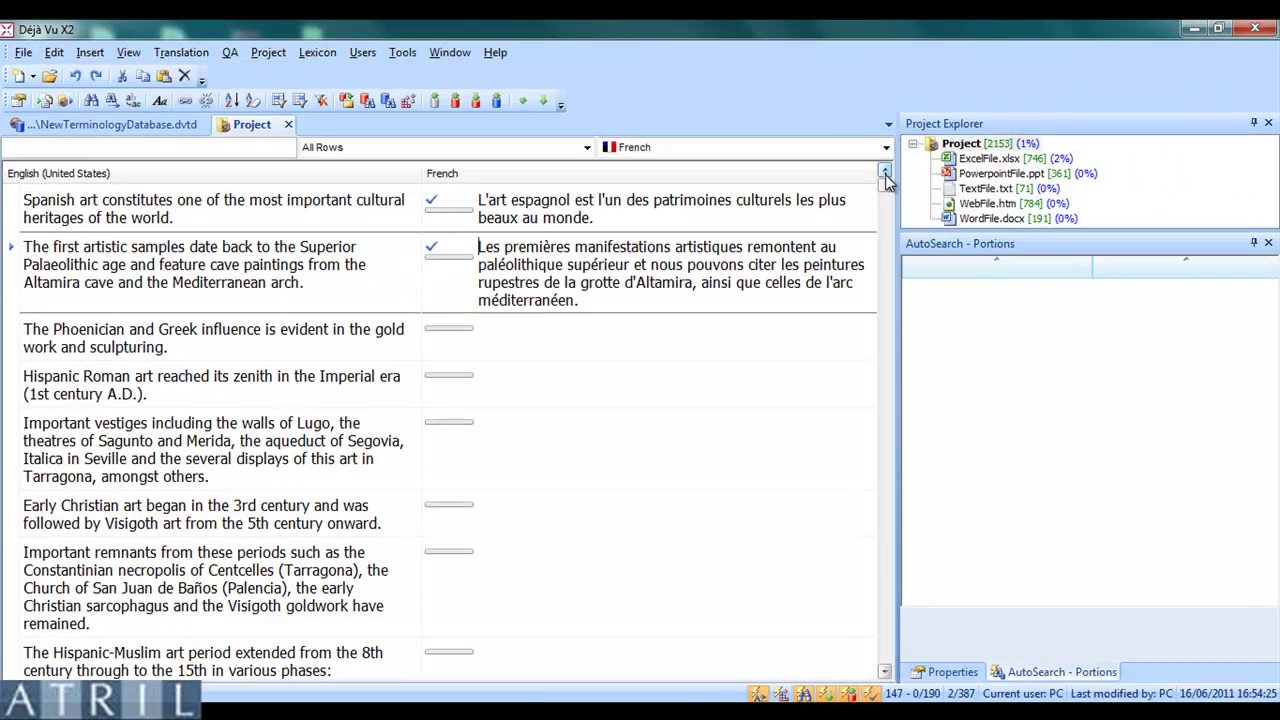
{"action": "left_click", "coordinate": [807, 197]}
{"action": "left_click", "coordinate": [720, 264]}
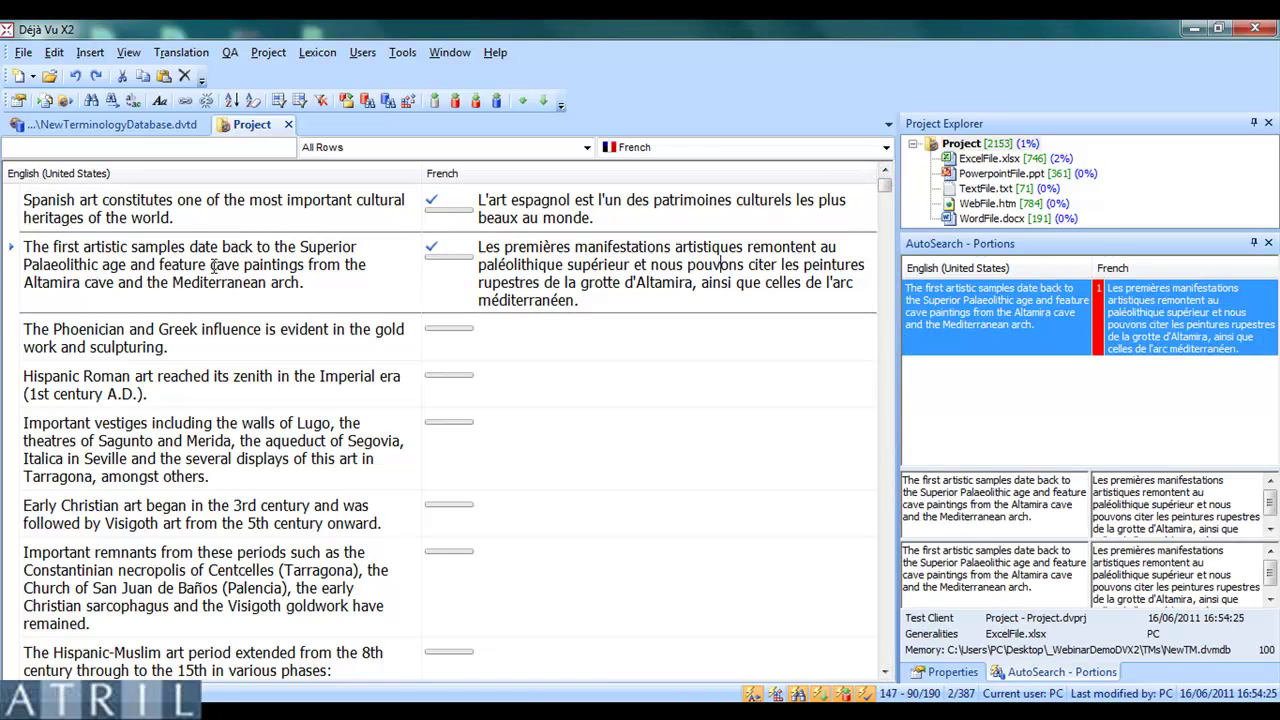
{"action": "left_click_drag", "start_coordinate": [211, 264], "coordinate": [307, 270]}
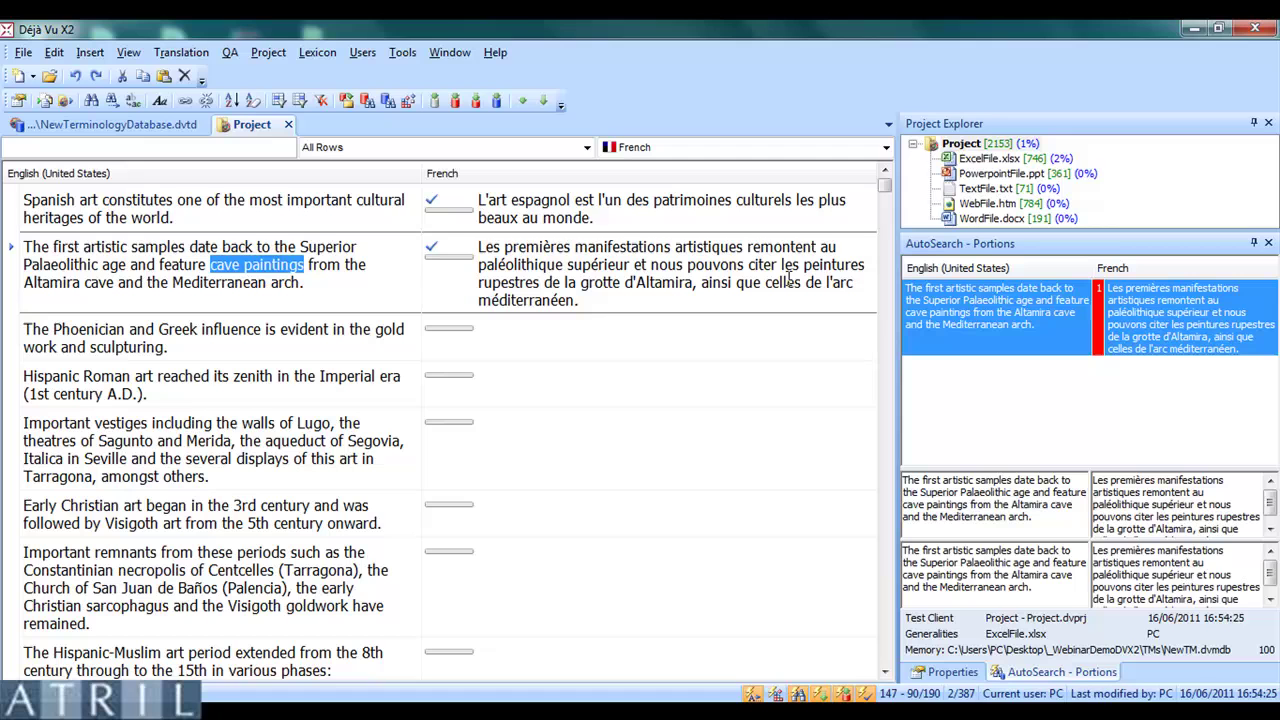
{"action": "left_click_drag", "start_coordinate": [803, 265], "coordinate": [540, 288]}
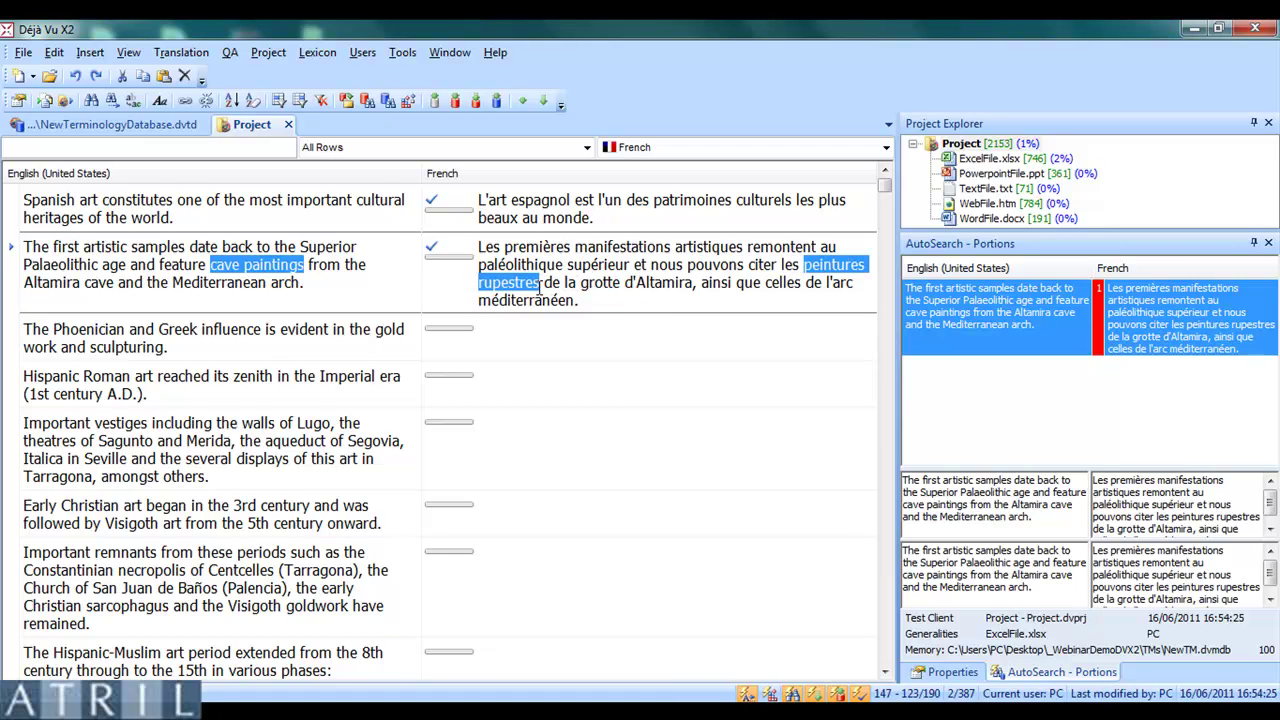
{"action": "left_click", "coordinate": [495, 102]}
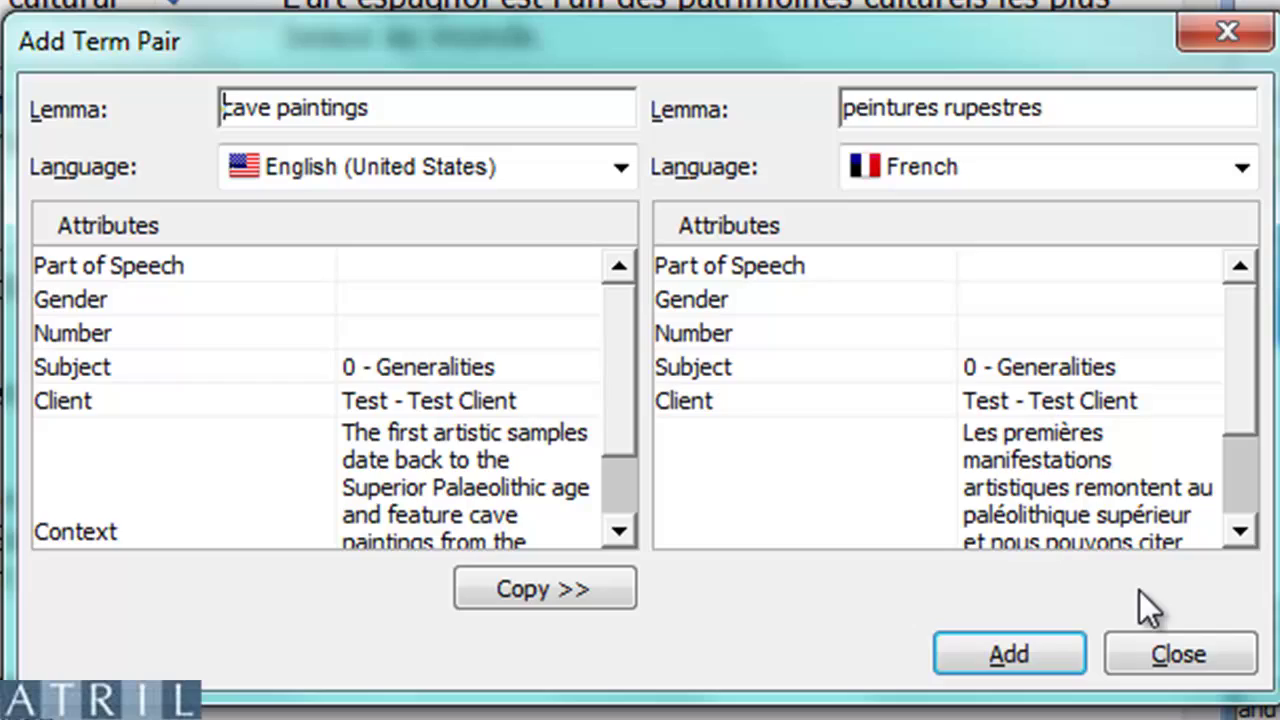
Add the cave paintings / peintures rupestres pair and refresh the segment's AutoSearch matches.
{"action": "left_click", "coordinate": [1011, 653]}
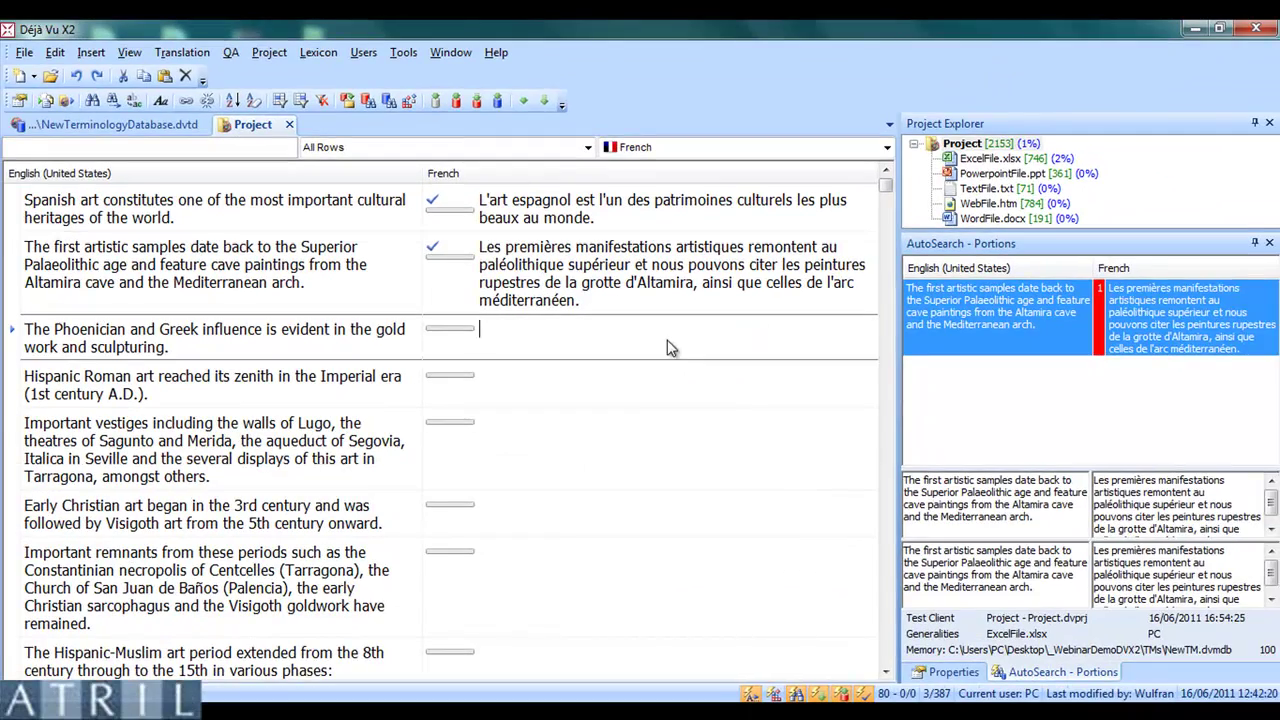
{"action": "left_click", "coordinate": [665, 274]}
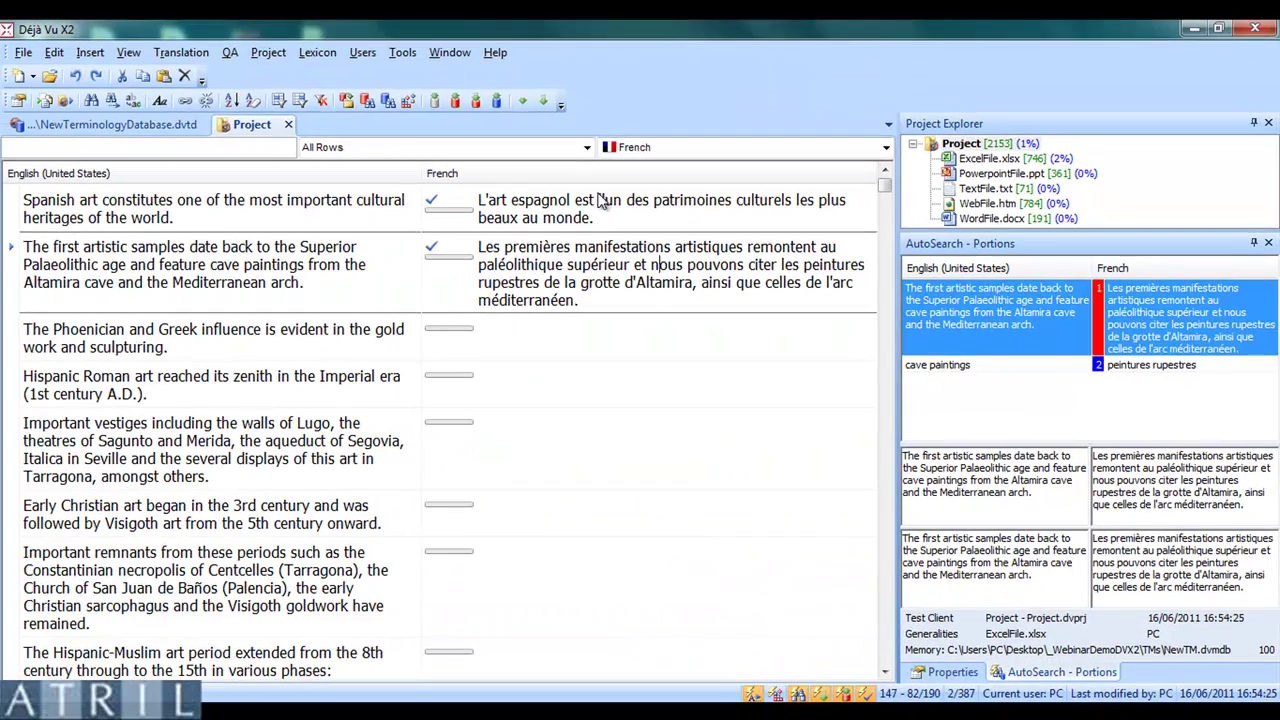
Close the Project.dvprj translation project and the termbase tabs.
{"action": "left_click", "coordinate": [420, 147]}
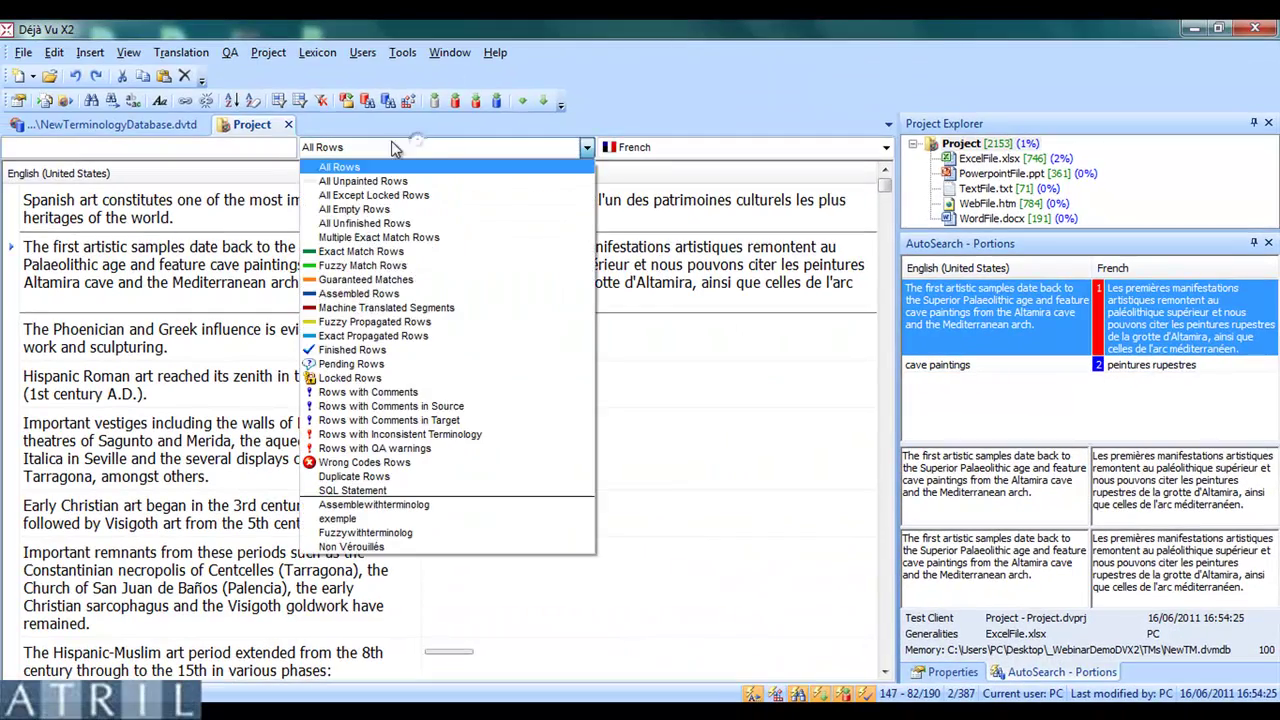
{"action": "left_click", "coordinate": [302, 141]}
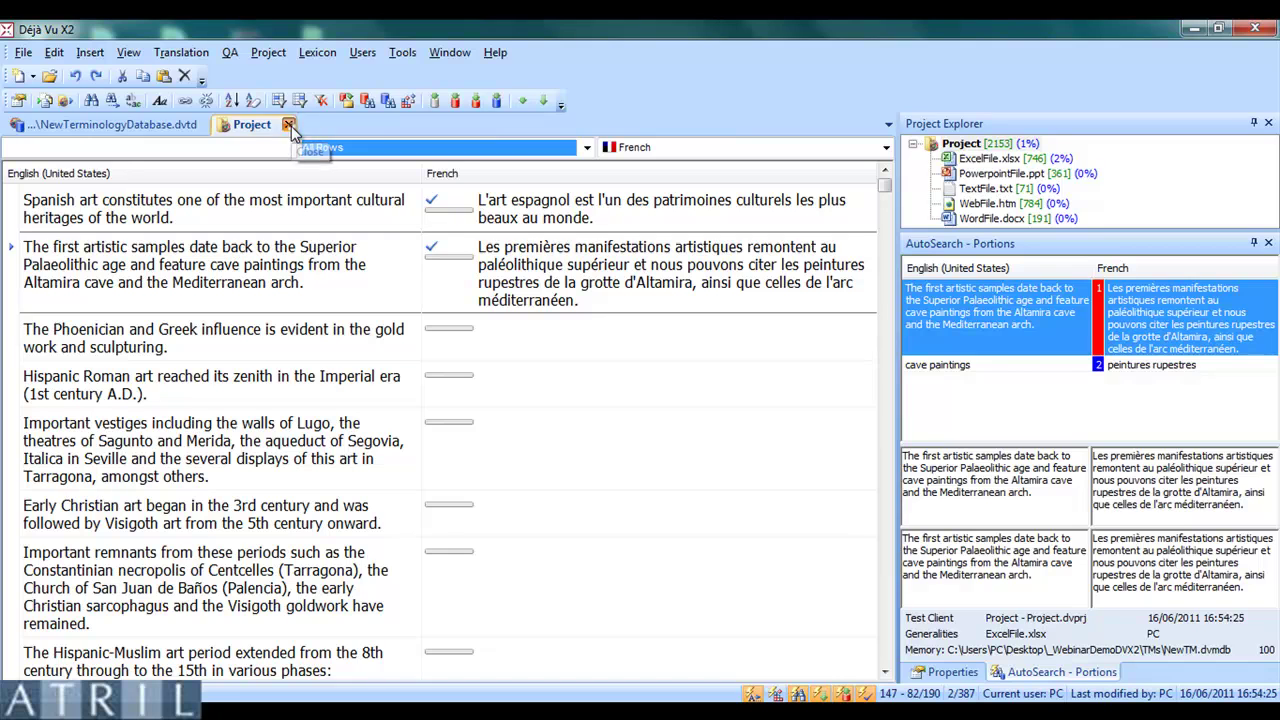
{"action": "left_click", "coordinate": [289, 125]}
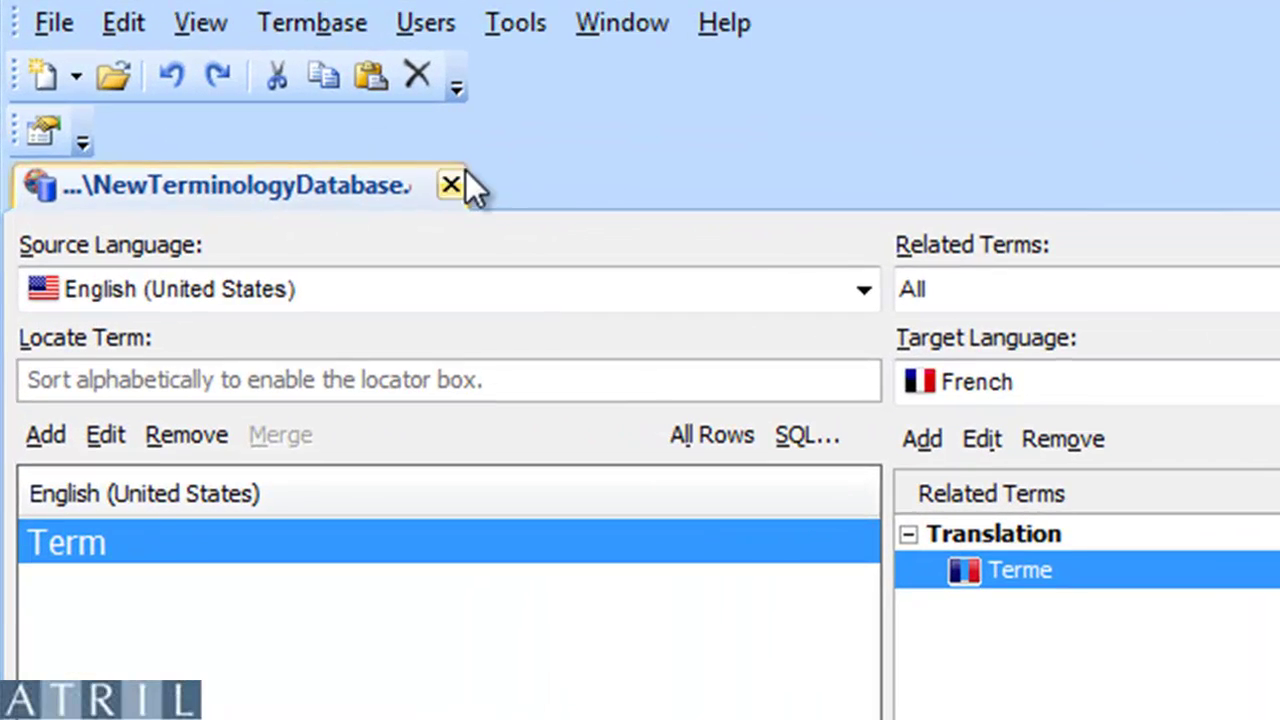
{"action": "left_click", "coordinate": [395, 171]}
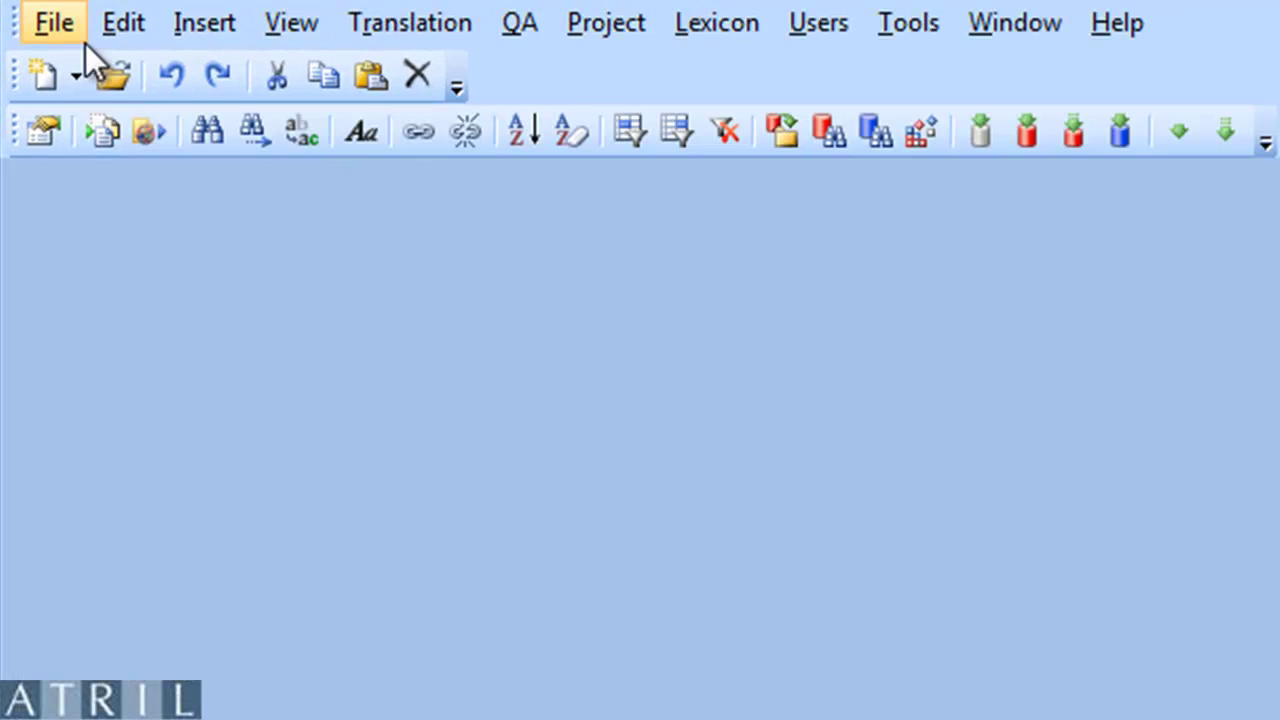
Reopen NewTerminologyDatabase.dvtdb from recent files and view the cave paintings entry.
{"action": "left_click", "coordinate": [47, 29]}
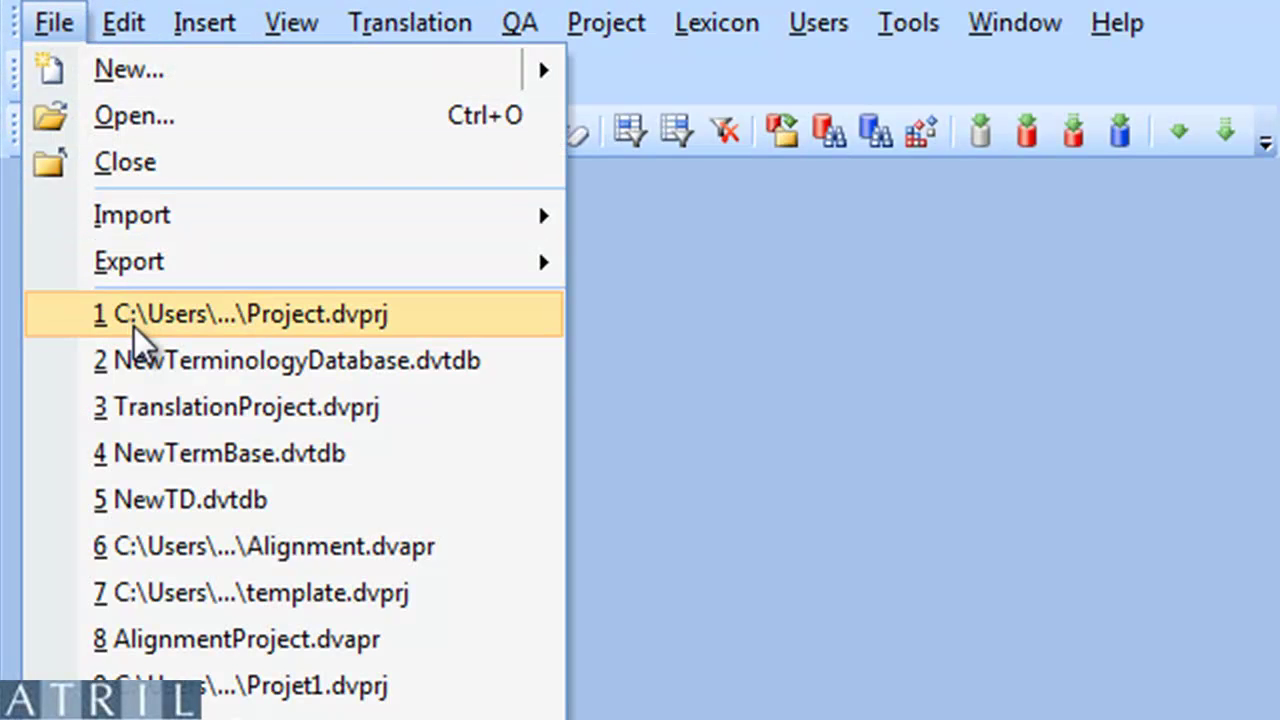
{"action": "left_click", "coordinate": [140, 362]}
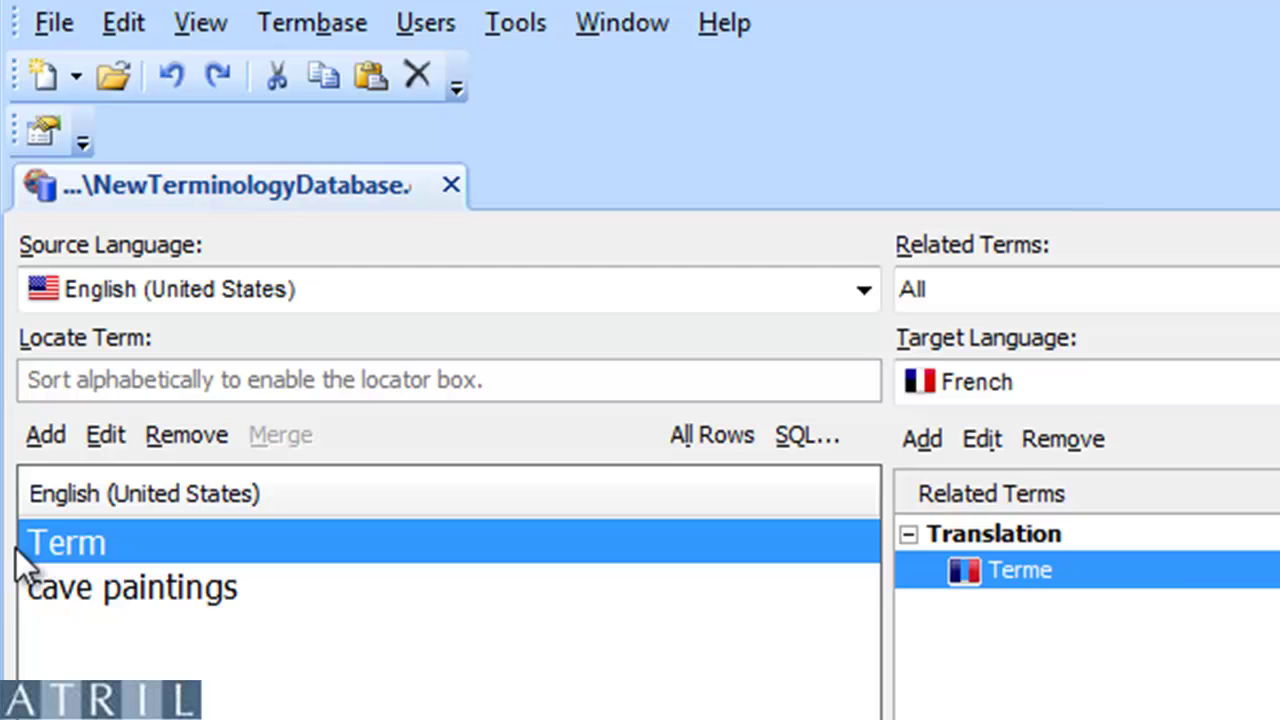
{"action": "left_click", "coordinate": [142, 590]}
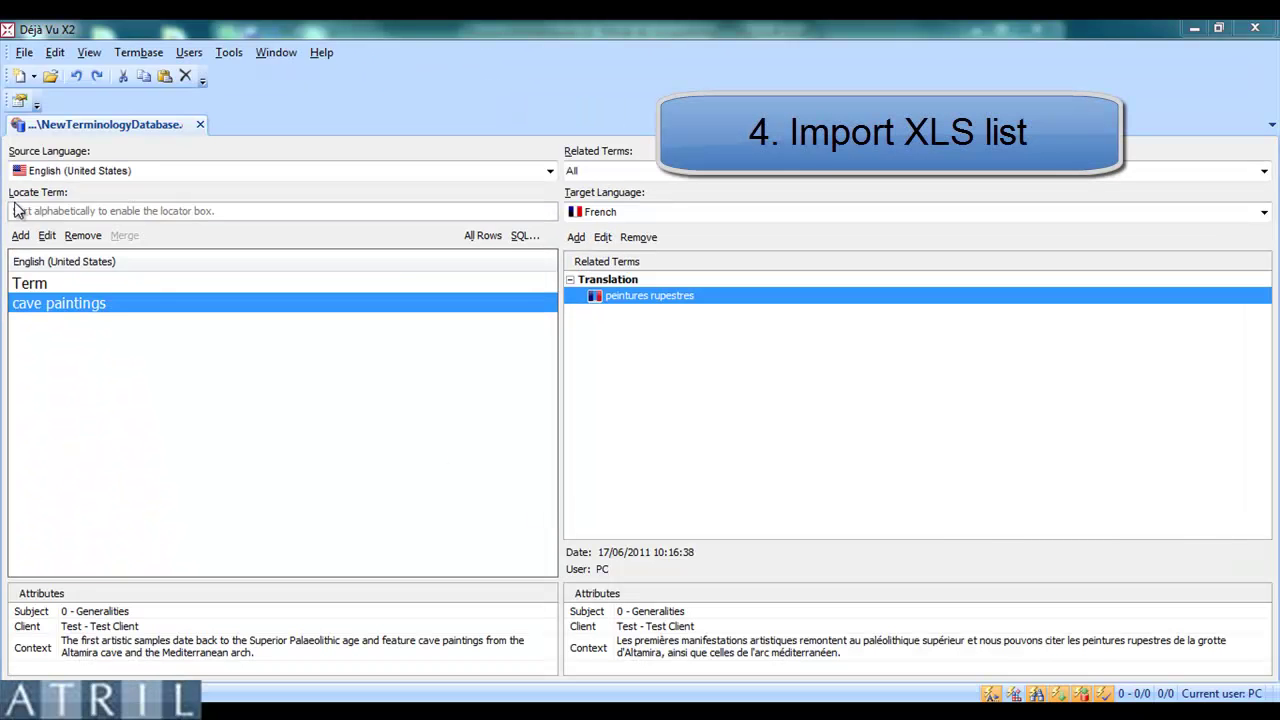
Start File > Import > External Data with the Excel 95/97/2000/XP format.
{"action": "left_click", "coordinate": [24, 52]}
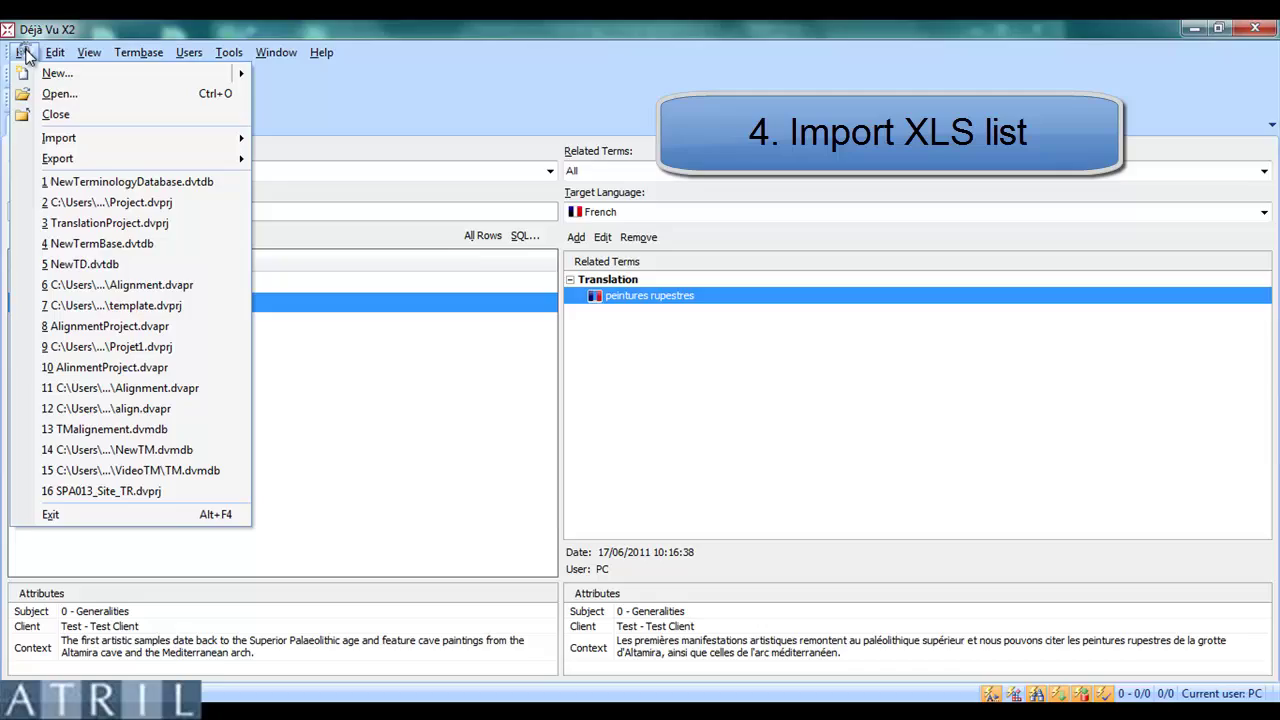
{"action": "mouse_move", "coordinate": [74, 139]}
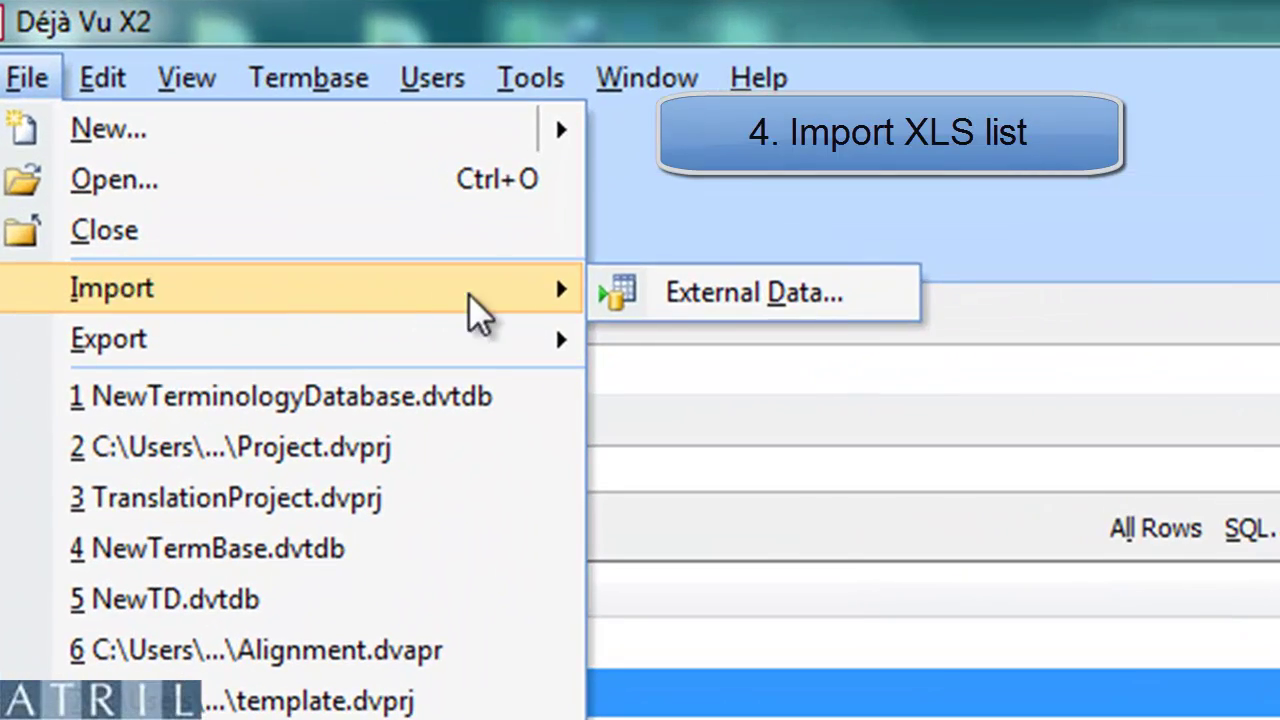
{"action": "left_click", "coordinate": [674, 280]}
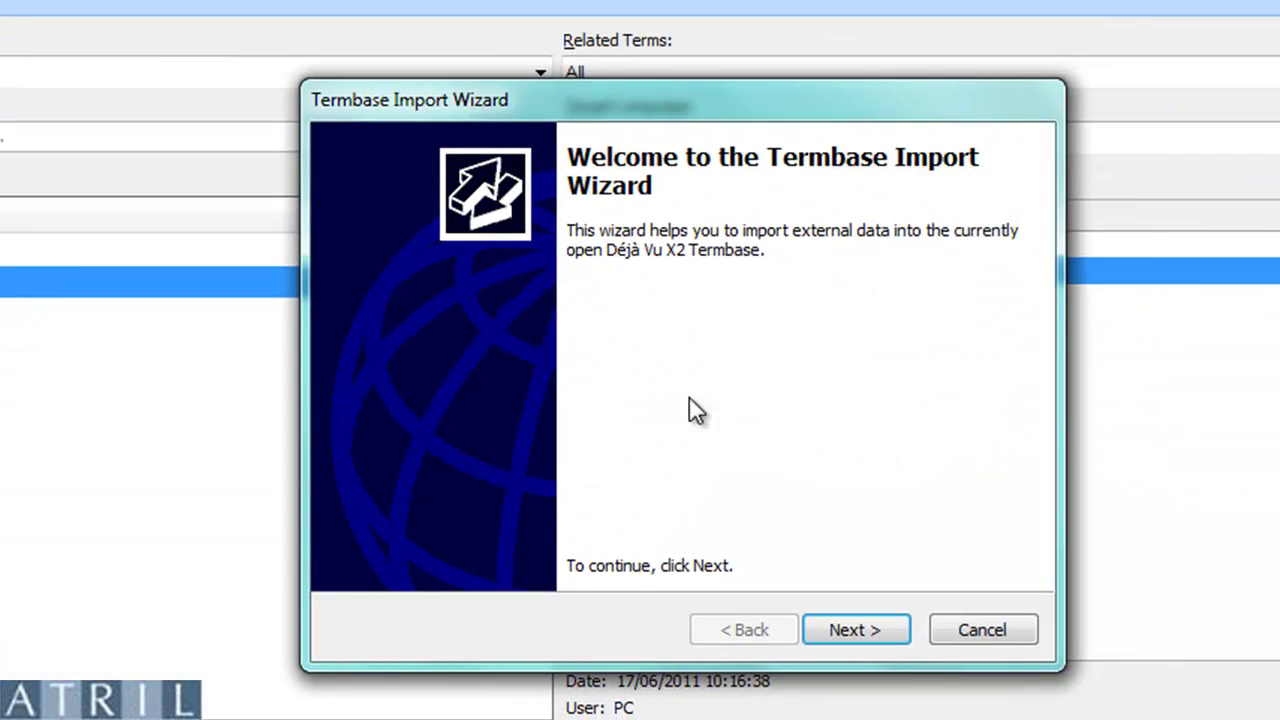
{"action": "left_click", "coordinate": [834, 623]}
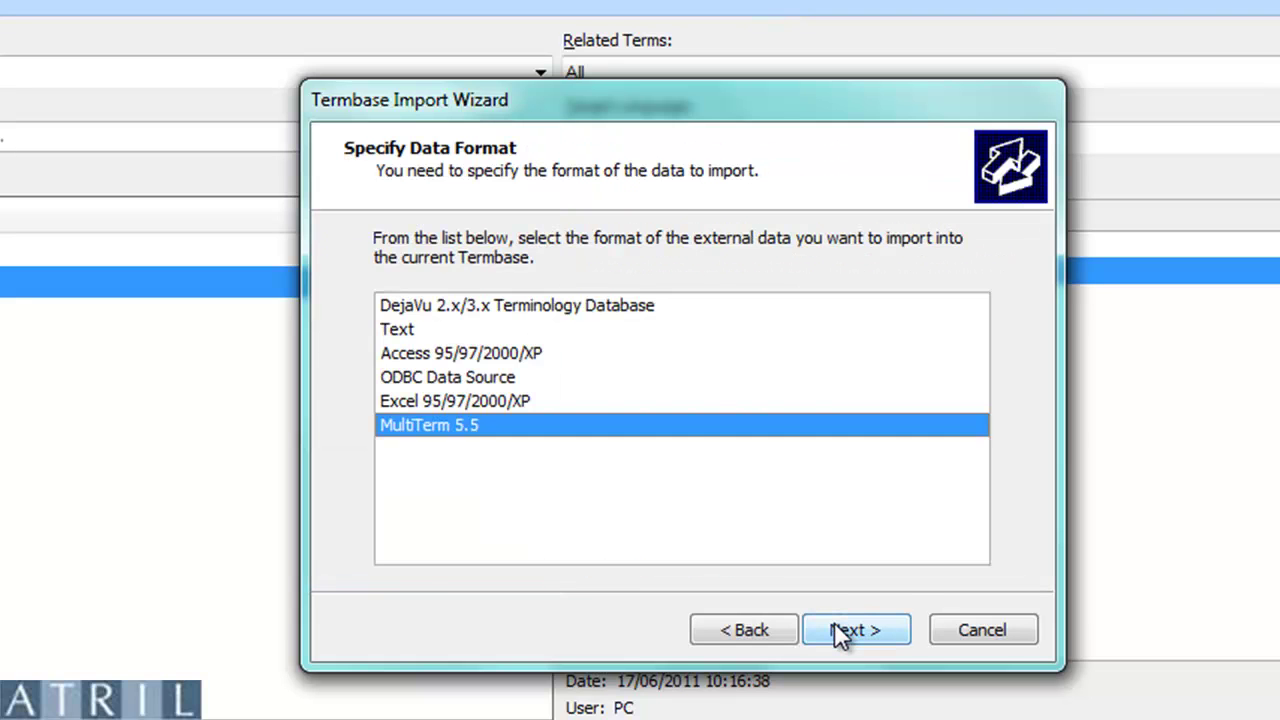
{"action": "left_click", "coordinate": [589, 400]}
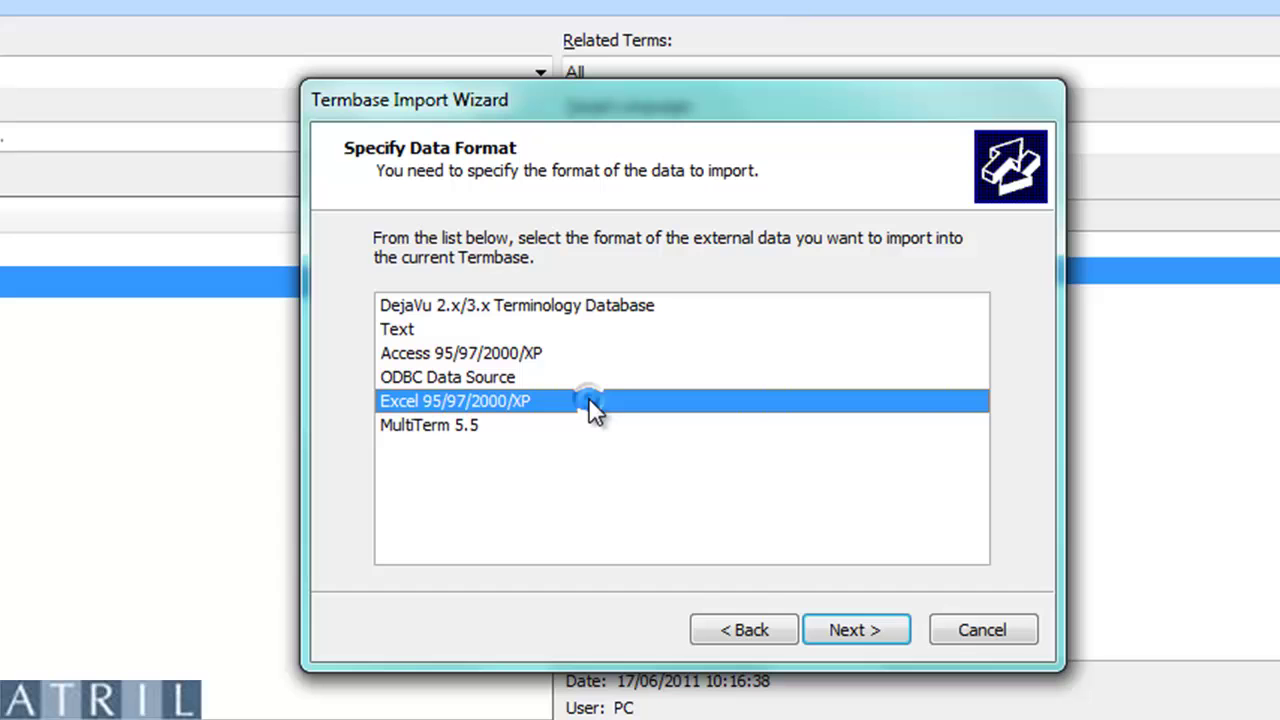
{"action": "left_click", "coordinate": [826, 630]}
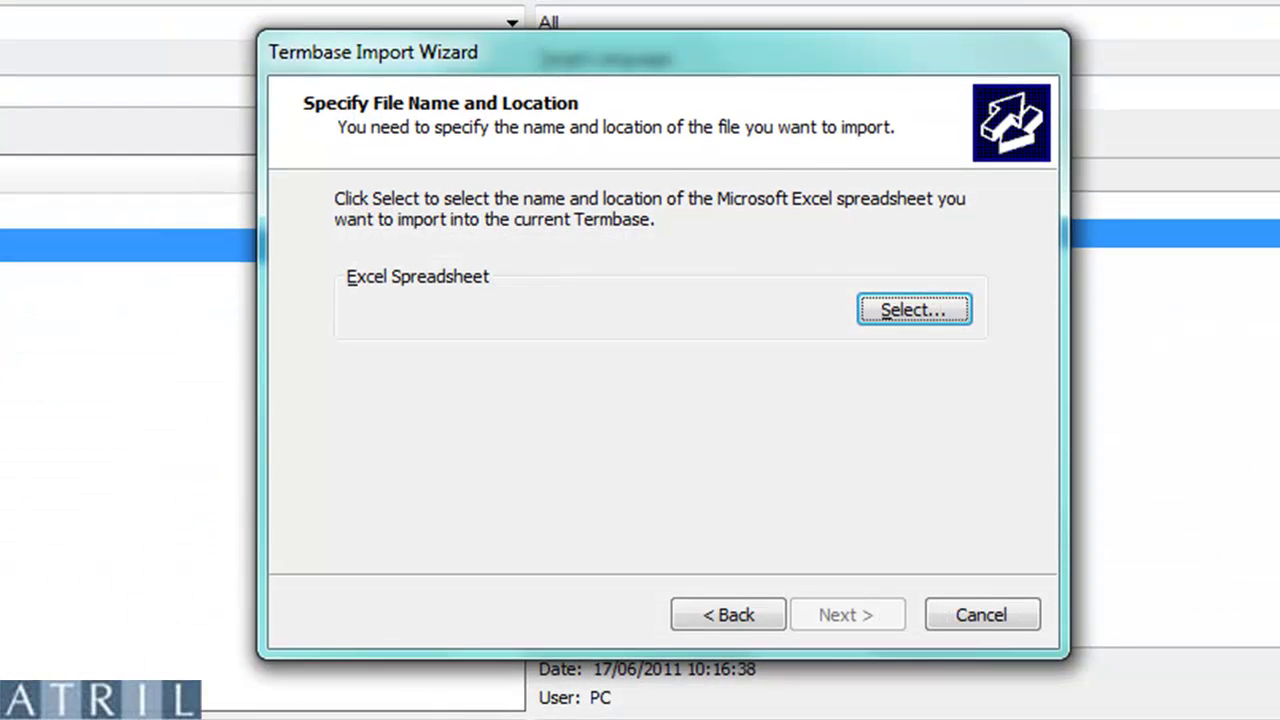
Choose GlossaryWithAttributes.xls for import and use its first row as the field names.
{"action": "left_click", "coordinate": [927, 297]}
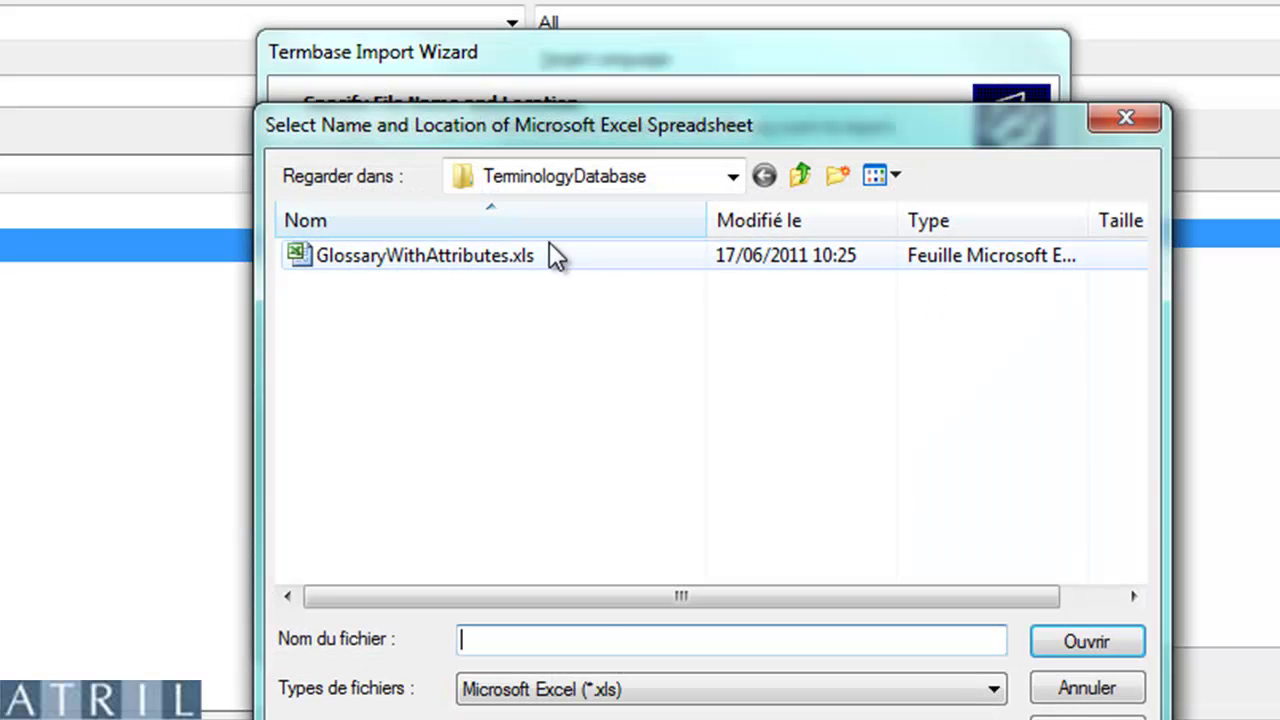
{"action": "left_click", "coordinate": [530, 254]}
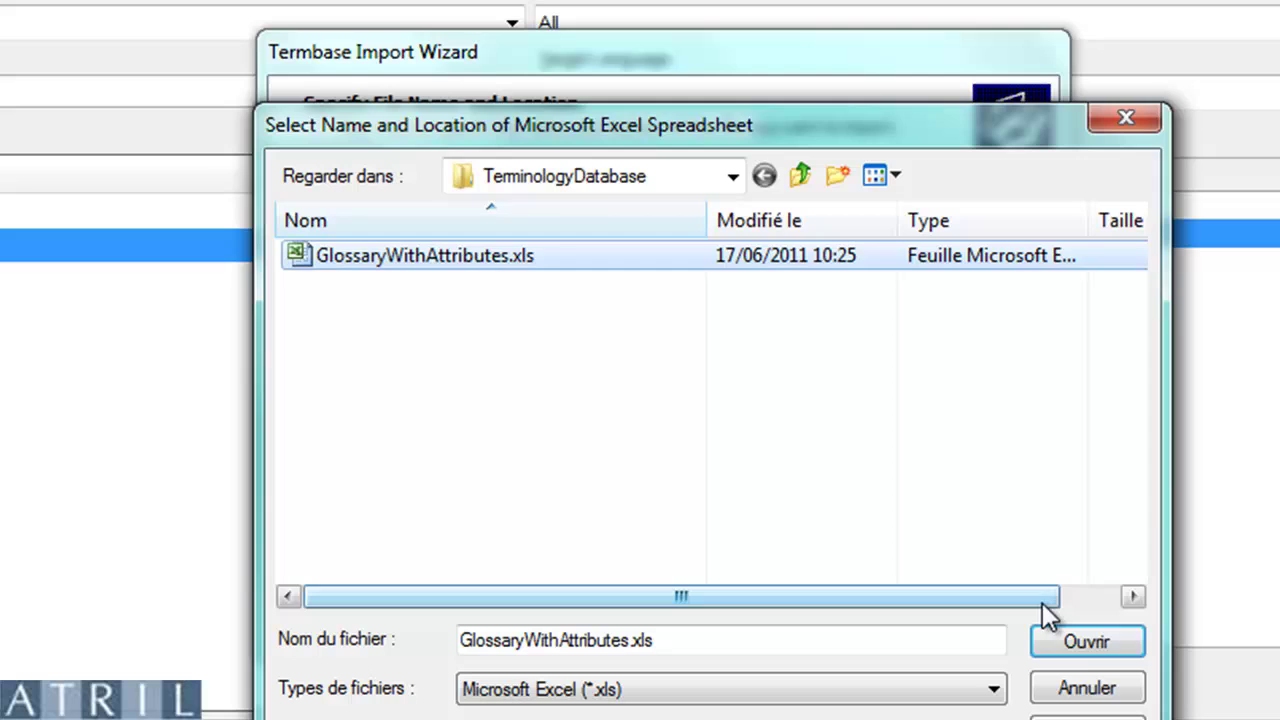
{"action": "left_click", "coordinate": [1067, 636]}
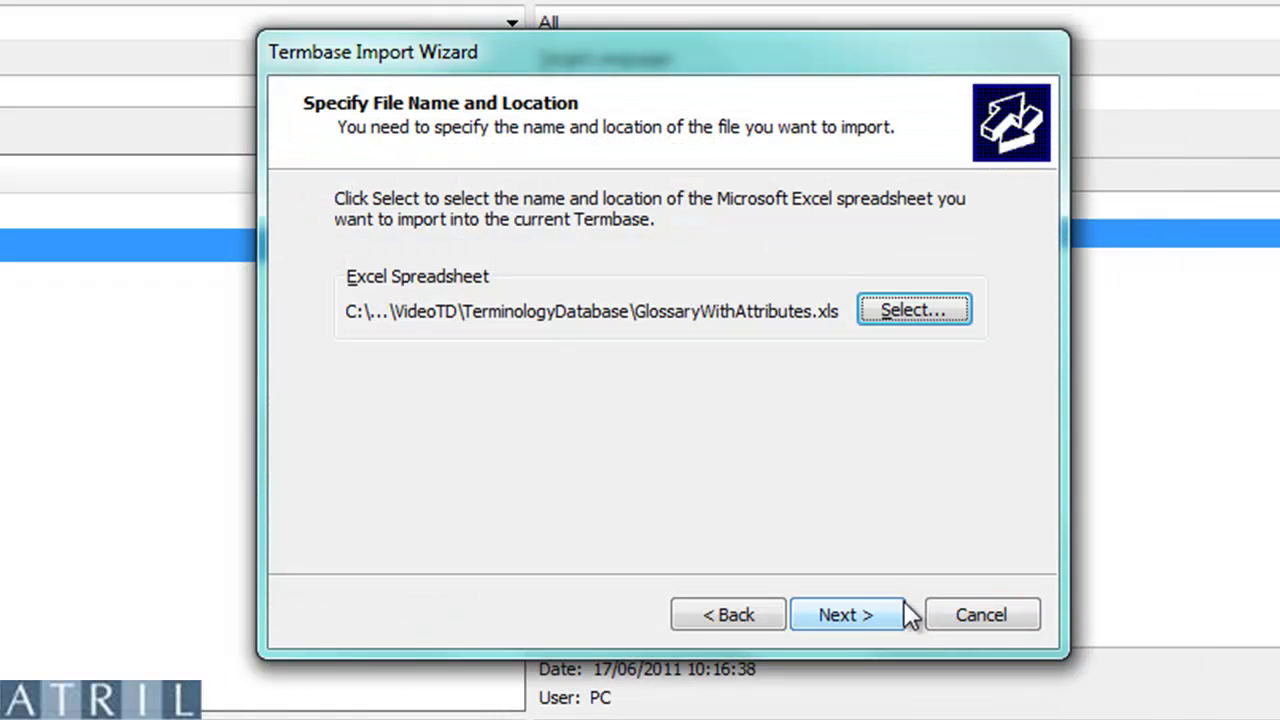
{"action": "left_click", "coordinate": [872, 612]}
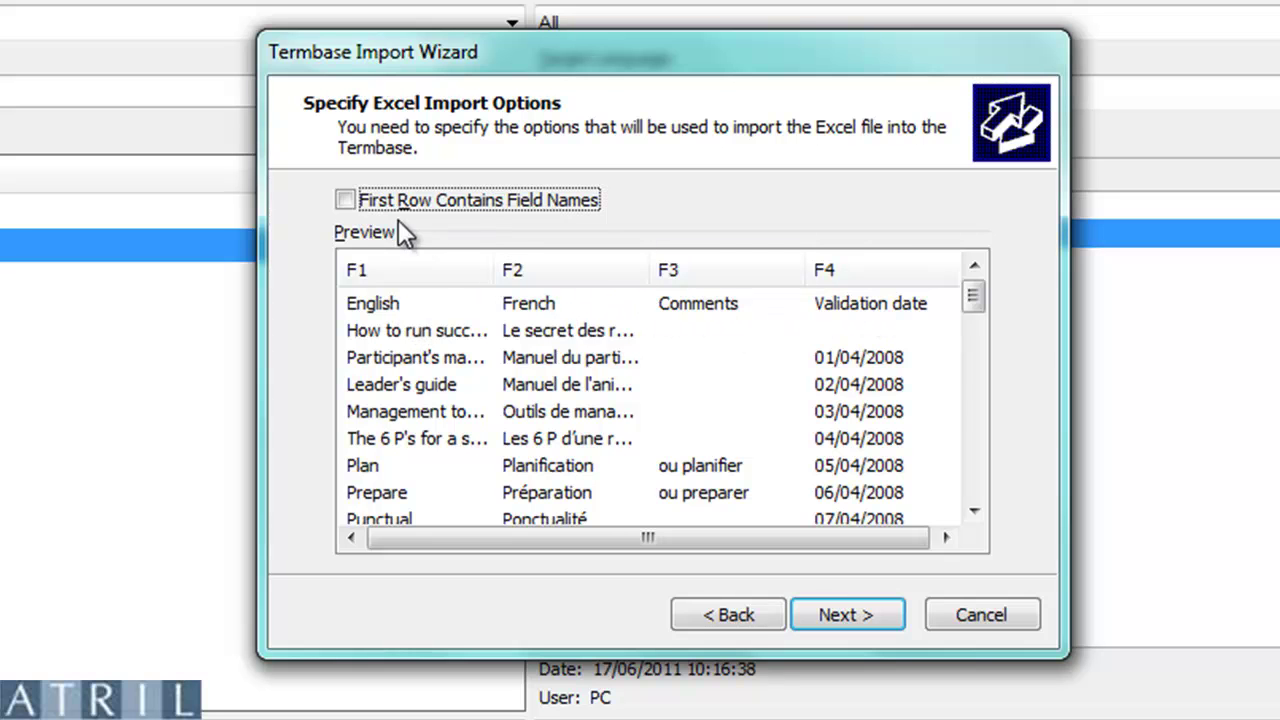
{"action": "left_click", "coordinate": [344, 199]}
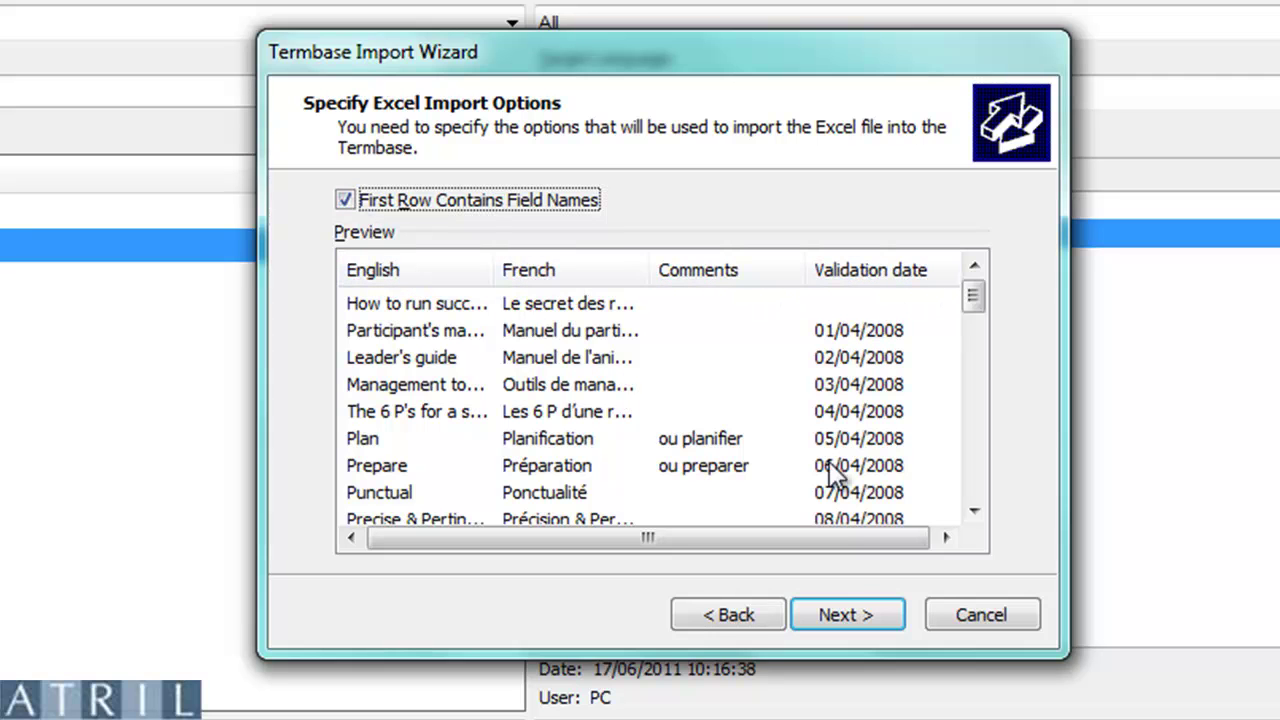
Import the English column as the Main Lemma.
{"action": "left_click", "coordinate": [840, 608]}
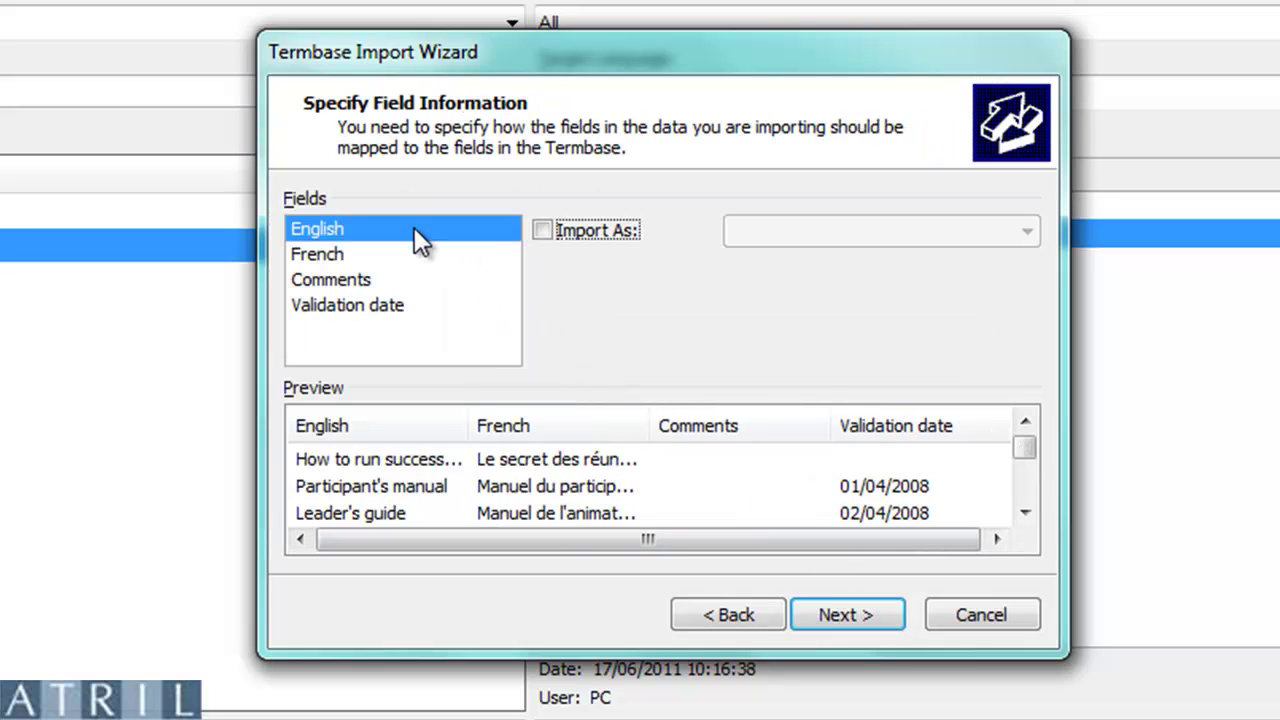
{"action": "left_click", "coordinate": [546, 232]}
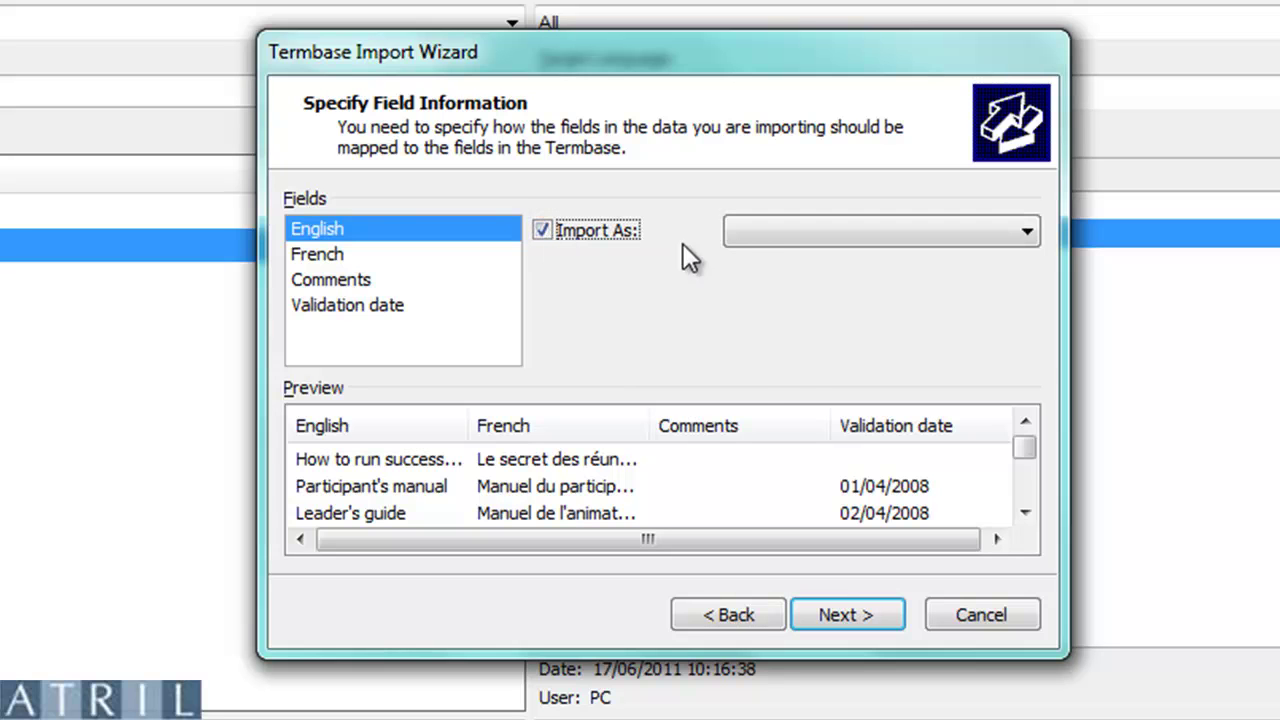
{"action": "left_click", "coordinate": [768, 240]}
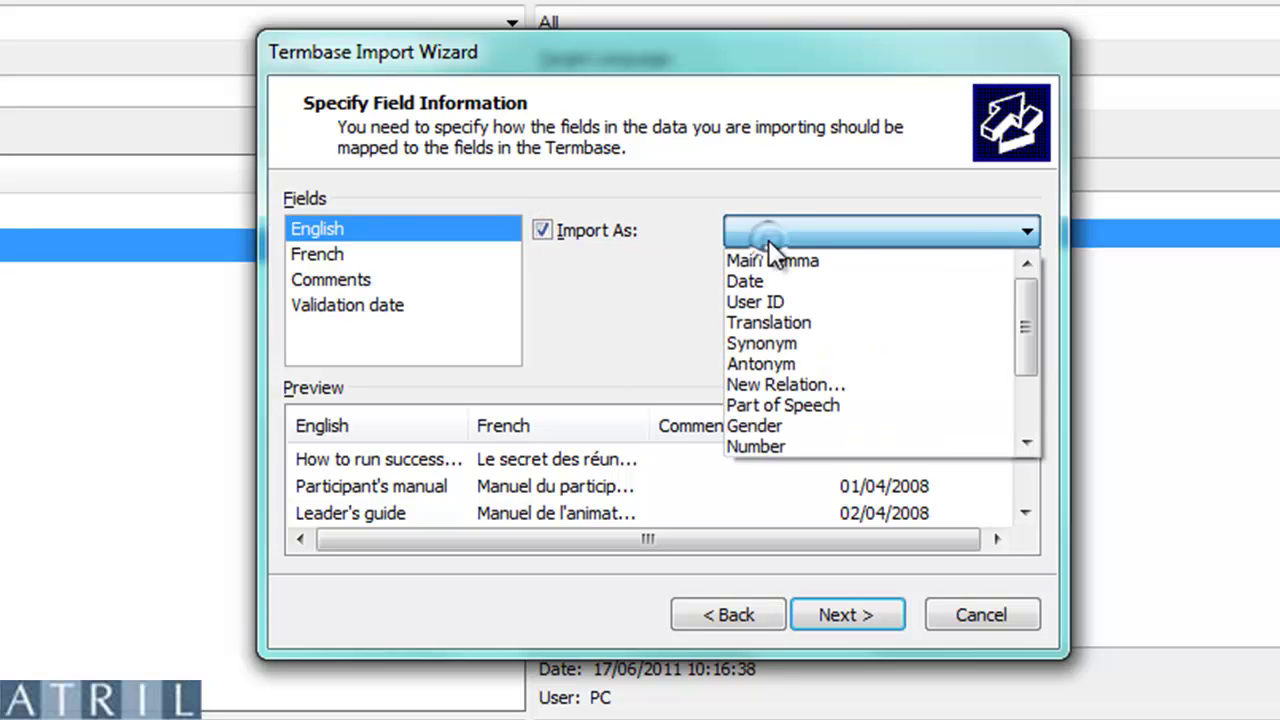
{"action": "left_click", "coordinate": [860, 262]}
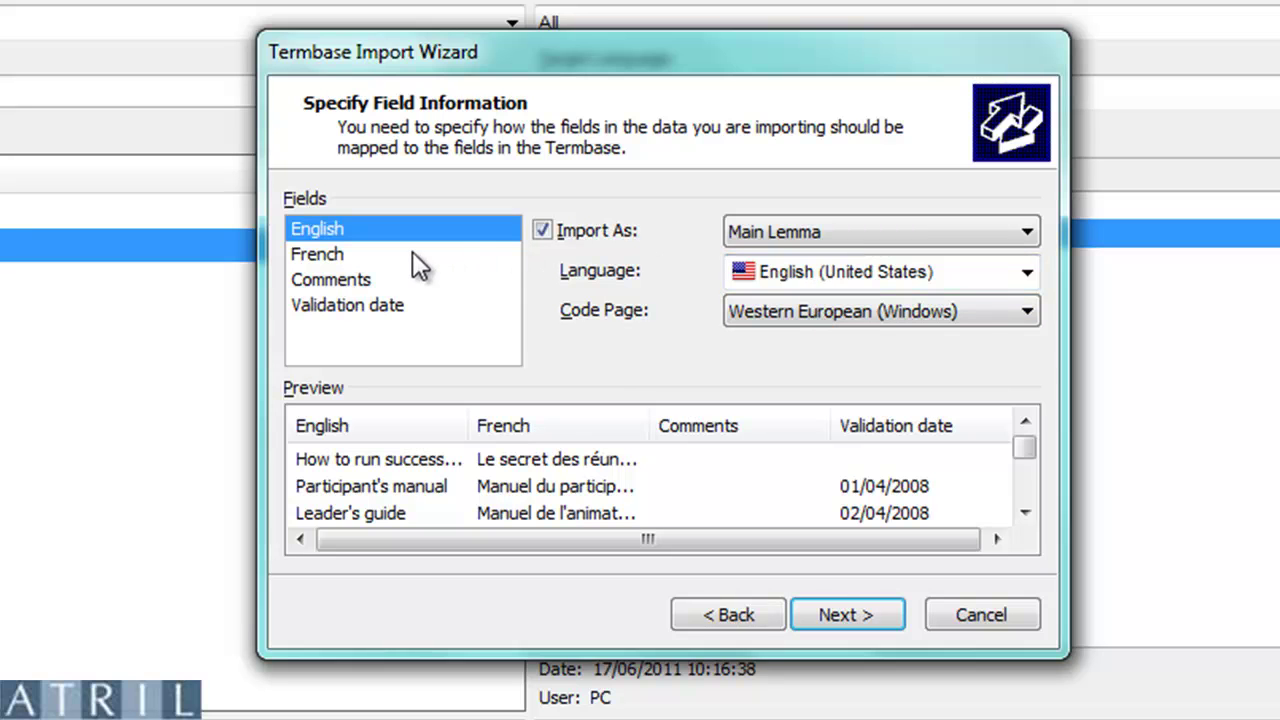
Import the French column as a Translation with French as its language.
{"action": "left_click", "coordinate": [334, 256]}
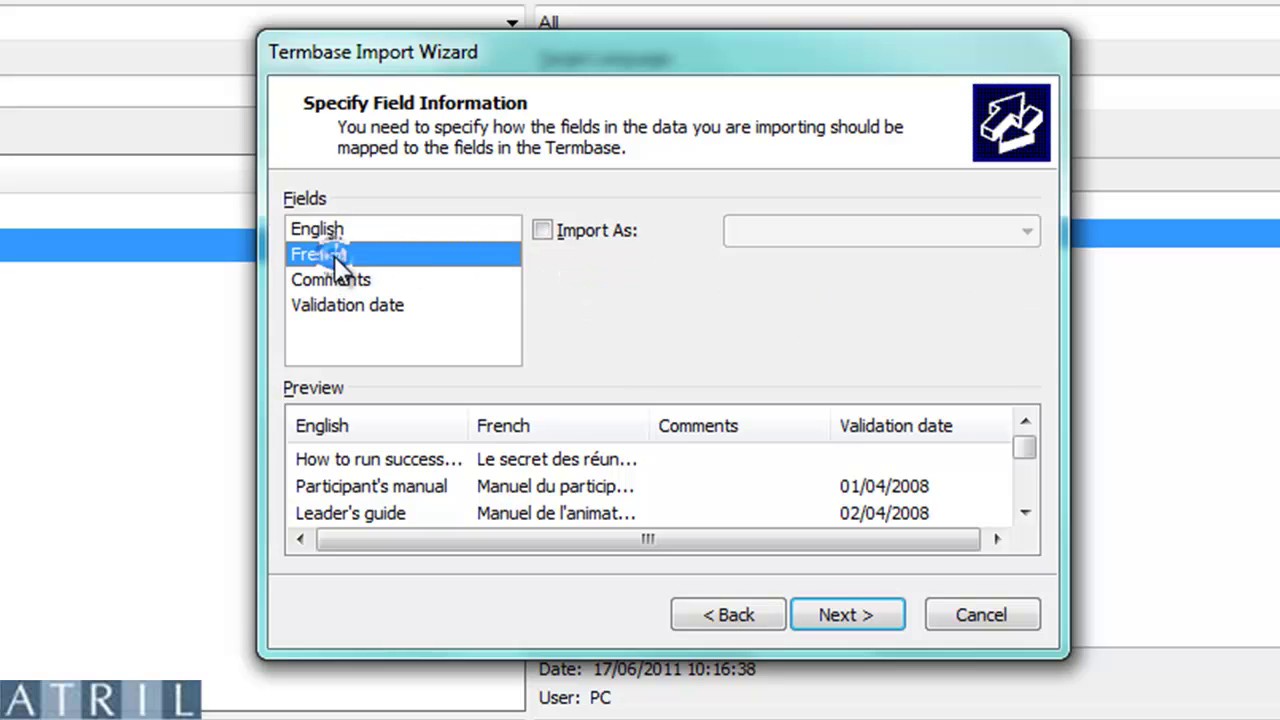
{"action": "left_click", "coordinate": [540, 236]}
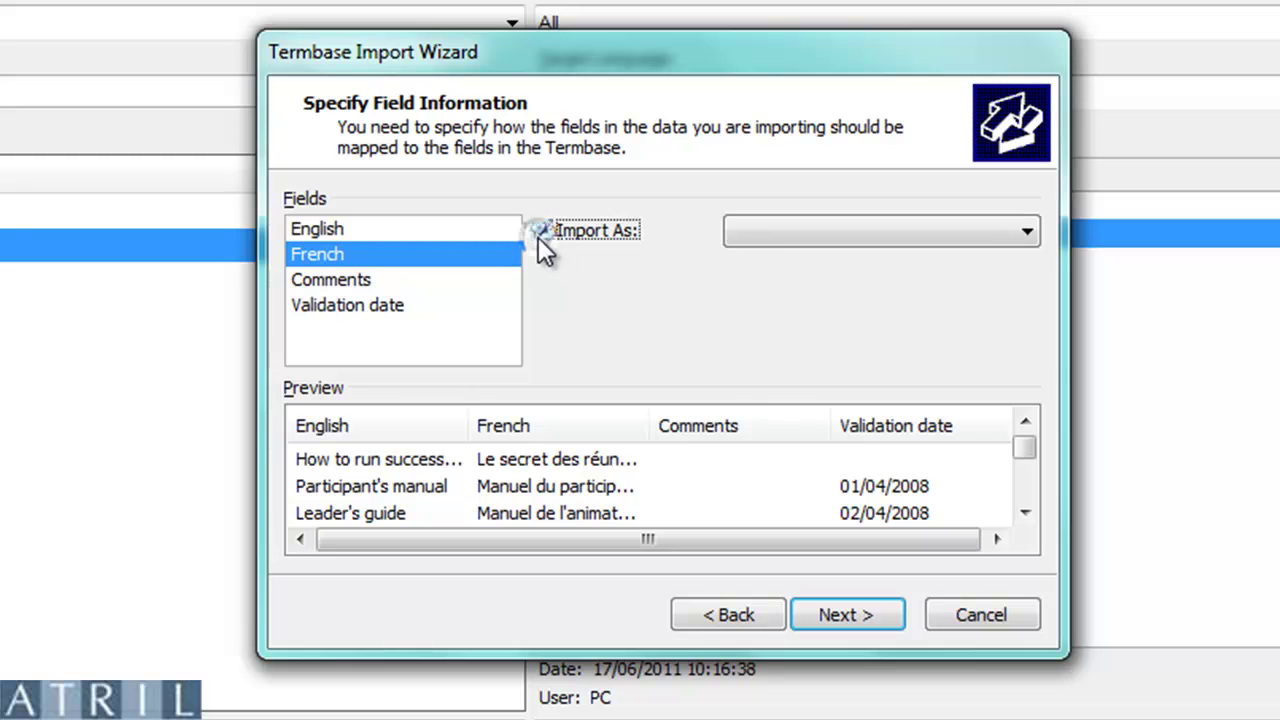
{"action": "left_click", "coordinate": [770, 229]}
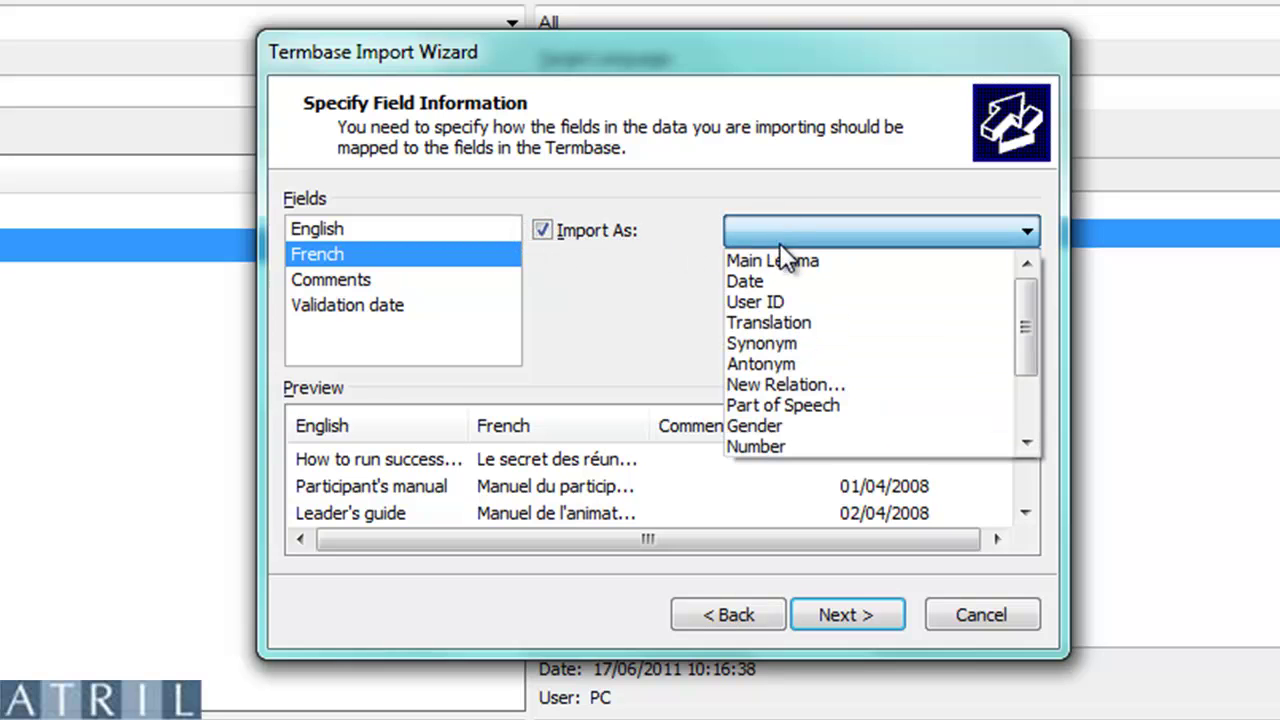
{"action": "left_click", "coordinate": [796, 322]}
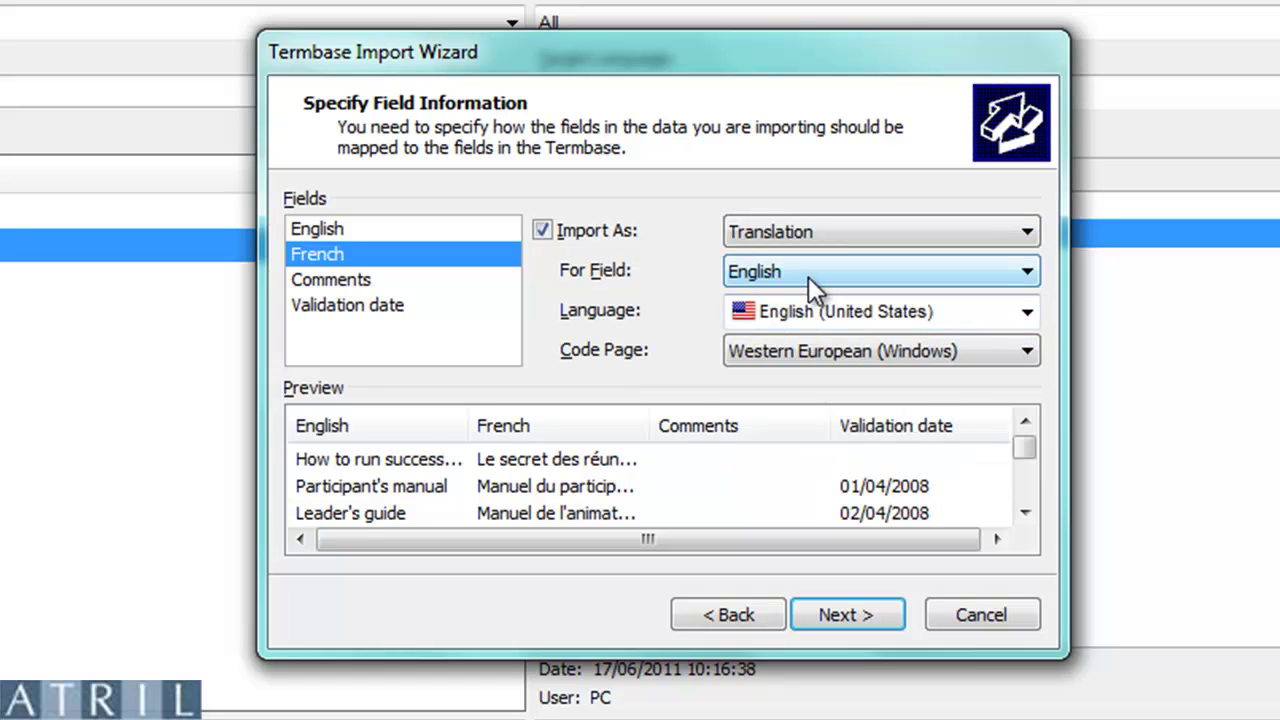
{"action": "left_click", "coordinate": [808, 310]}
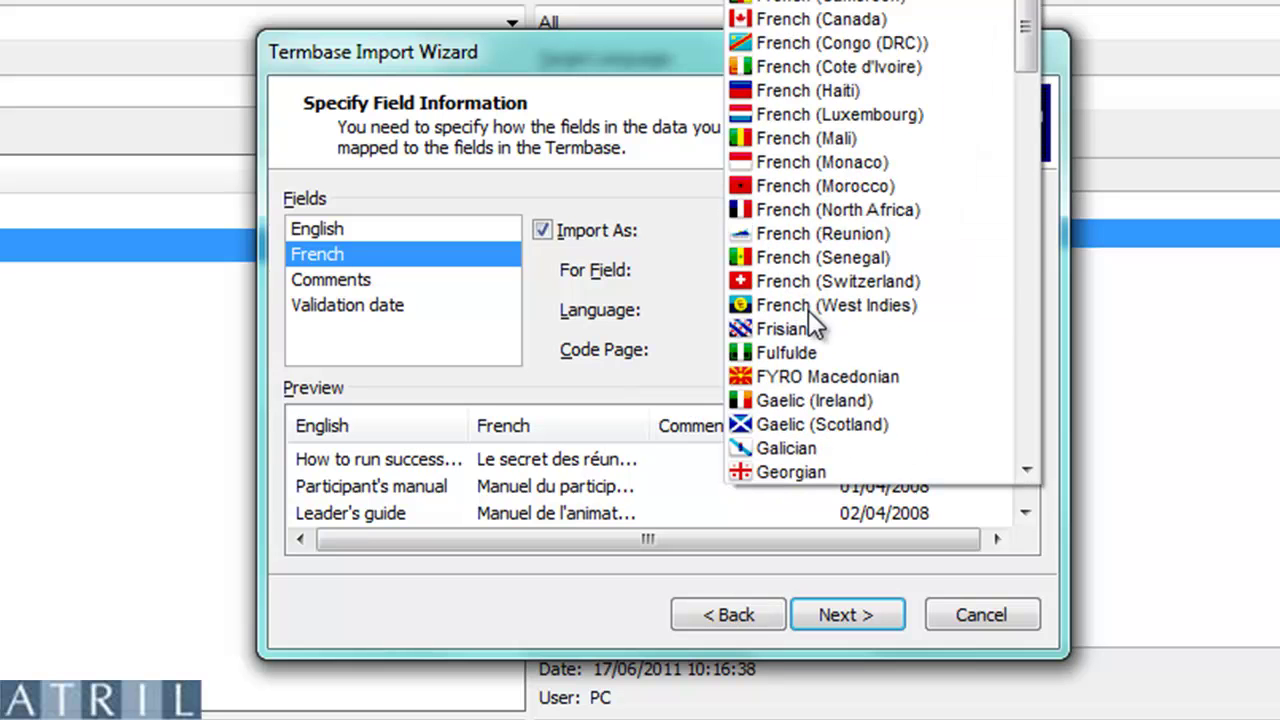
{"action": "key", "text": "Escape"}
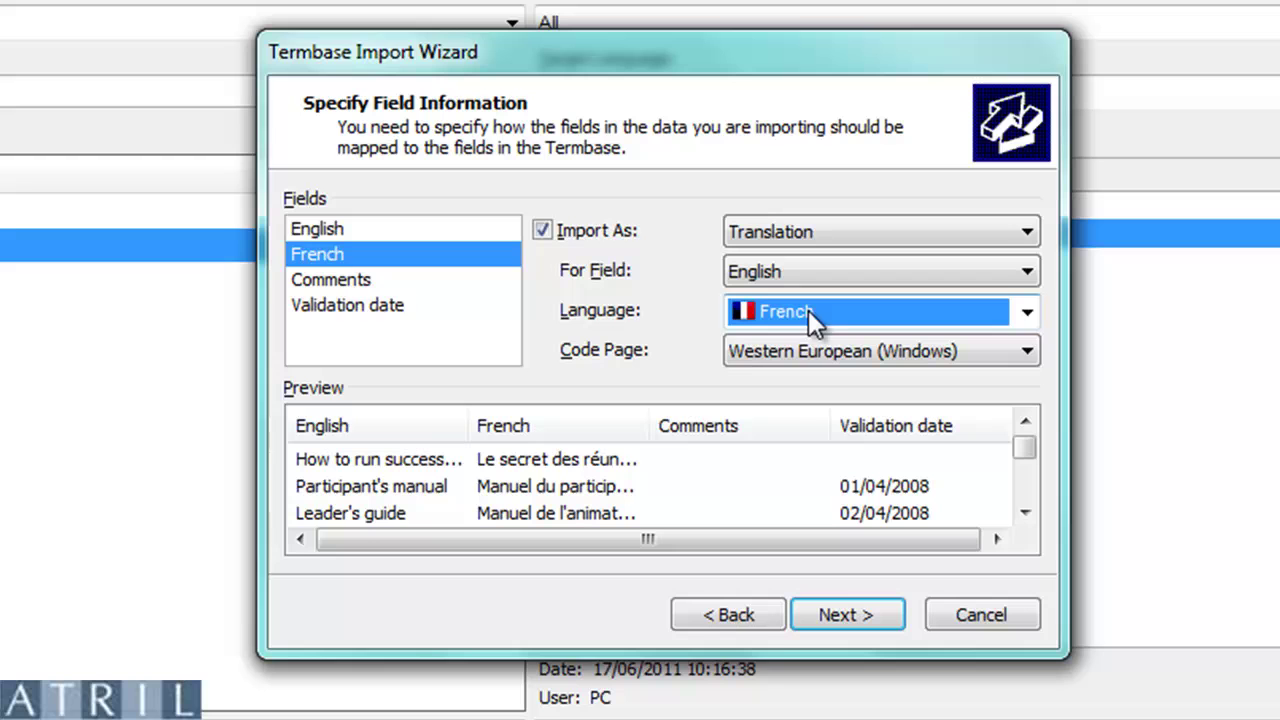
Map the Comments column to a new Text attribute named and captioned 'Comments'.
{"action": "left_click", "coordinate": [343, 283]}
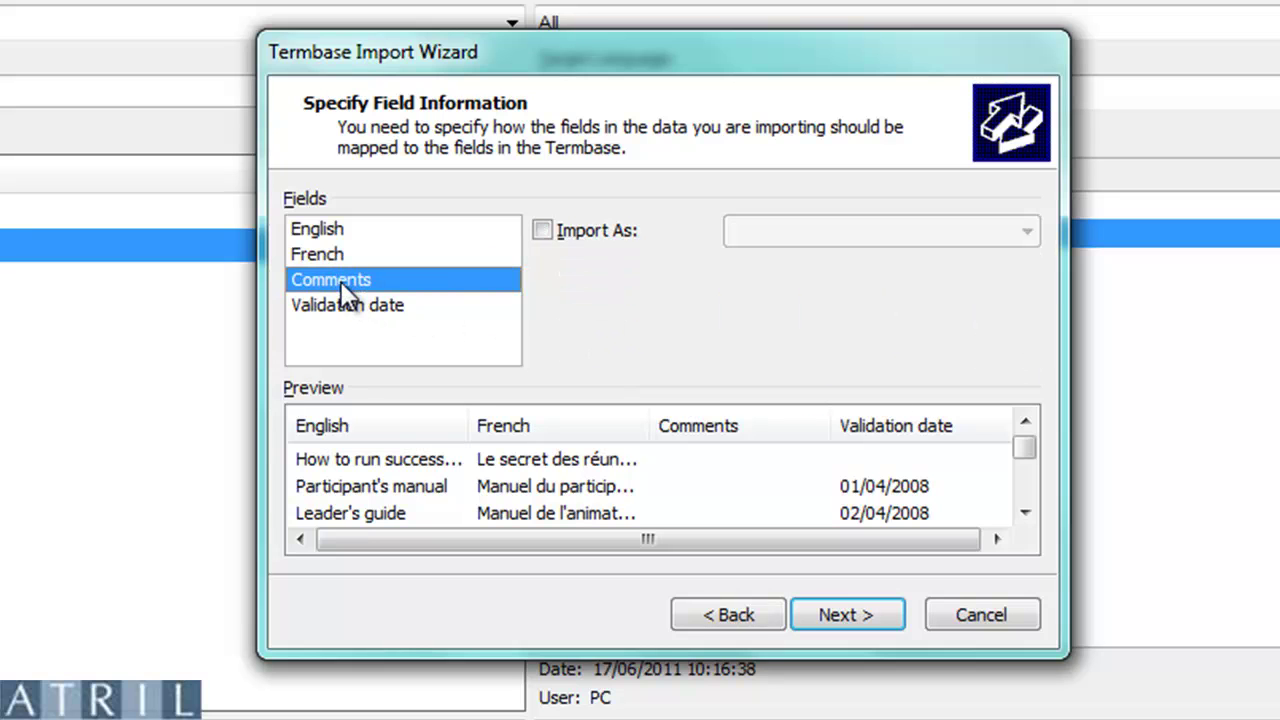
{"action": "left_click", "coordinate": [541, 230]}
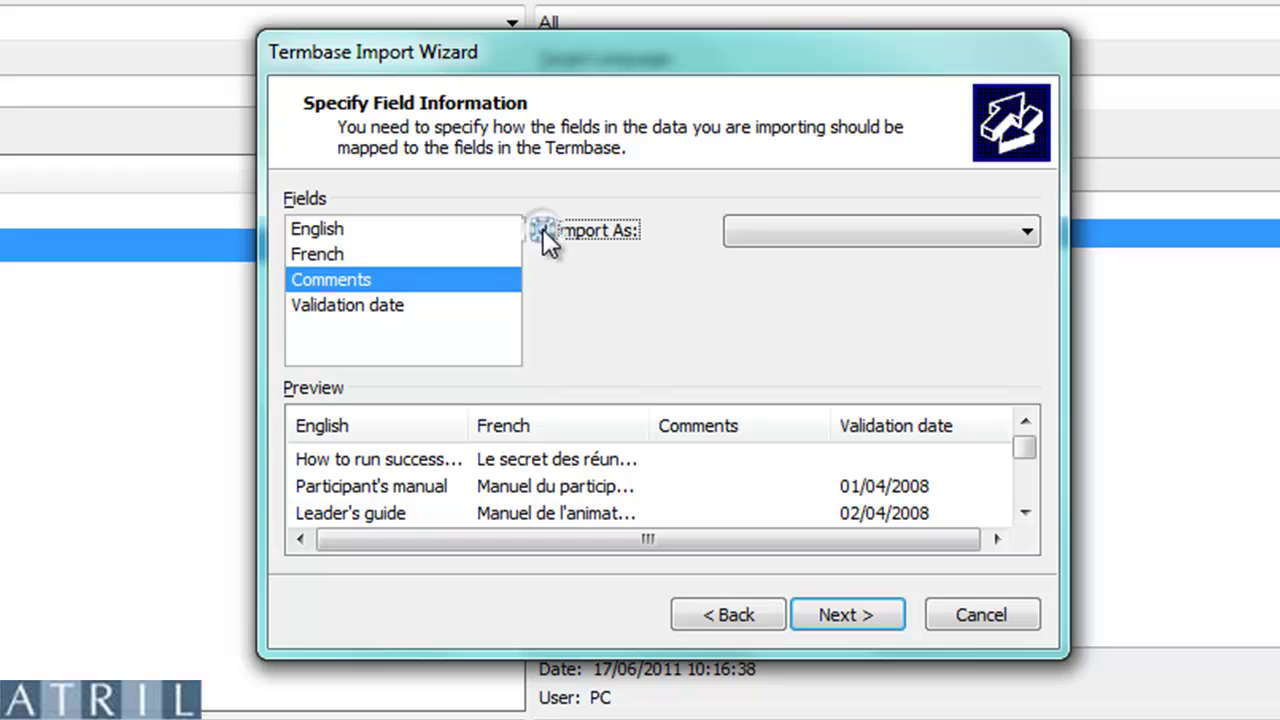
{"action": "left_click", "coordinate": [873, 226]}
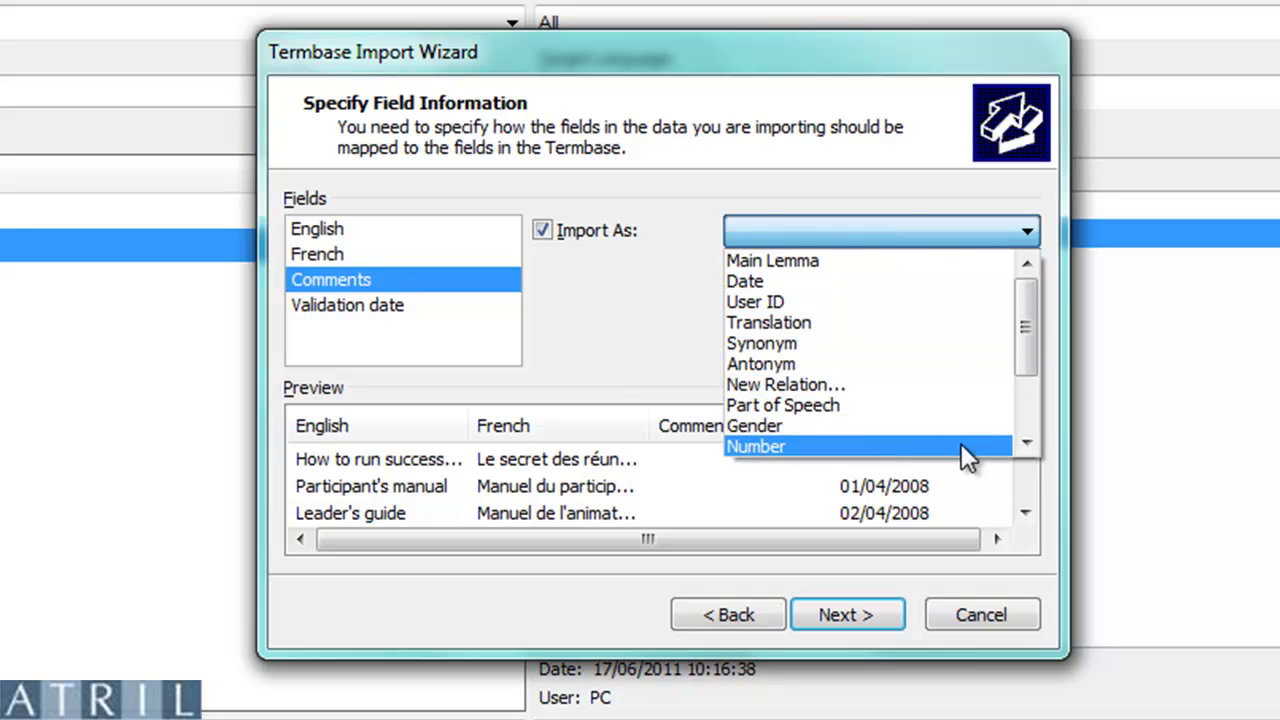
{"action": "left_click", "coordinate": [1027, 443]}
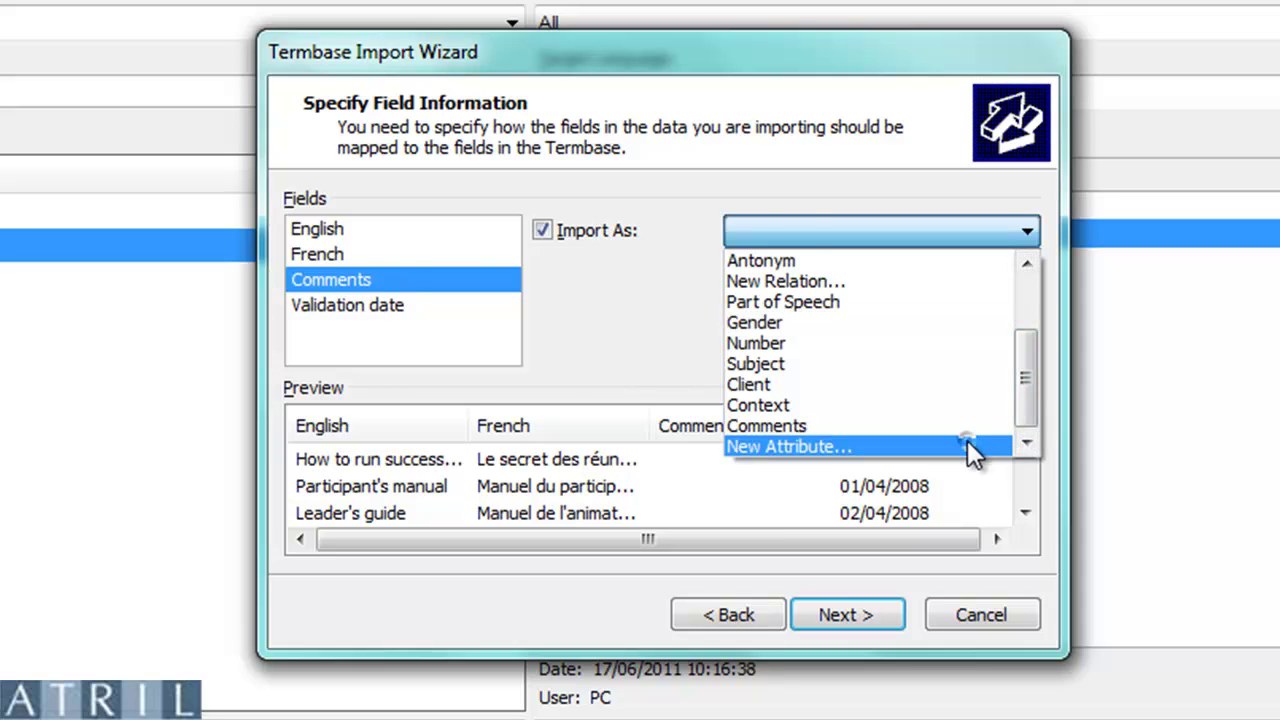
{"action": "left_click", "coordinate": [967, 442]}
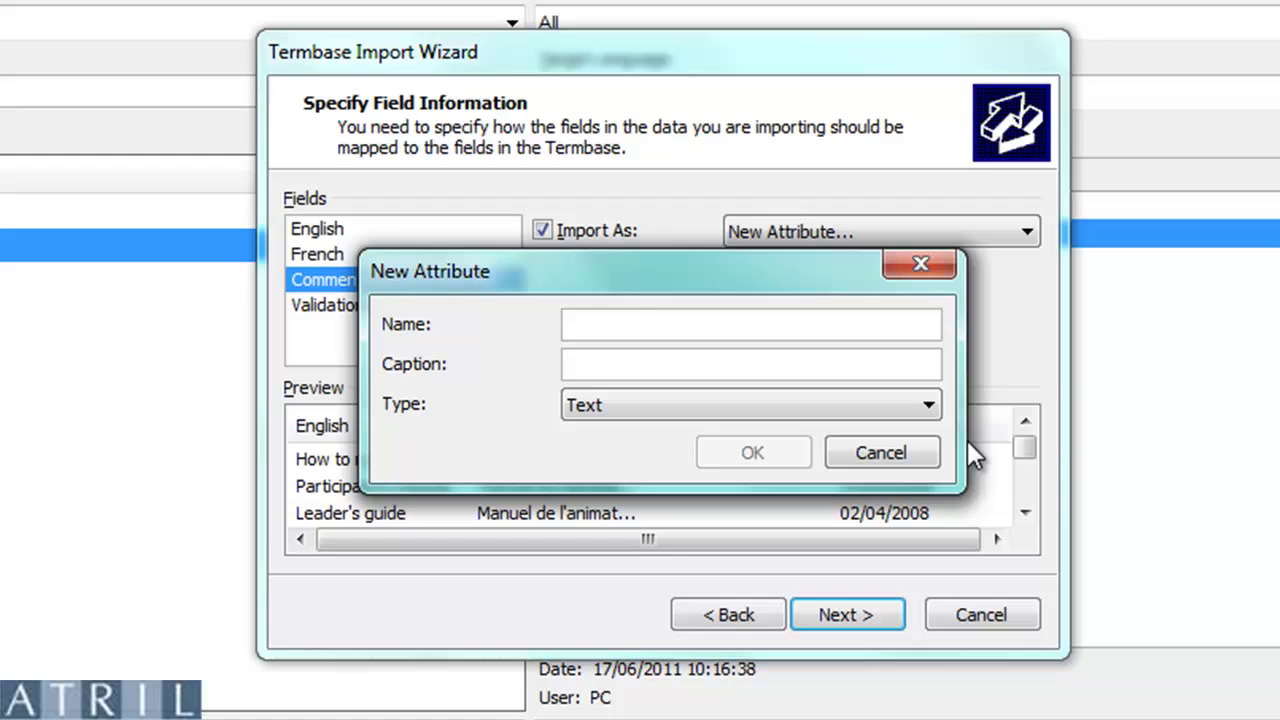
{"action": "type", "text": "Comments"}
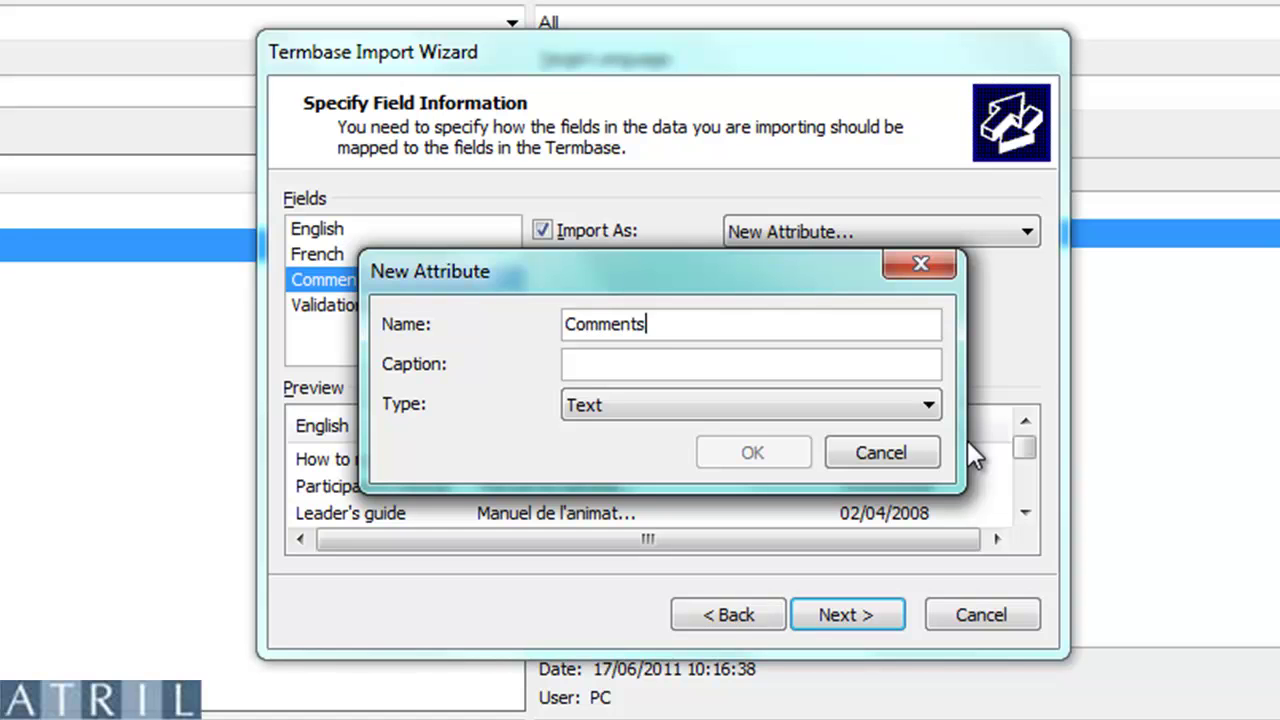
{"action": "key", "text": "Tab"}
{"action": "type", "text": "Comments"}
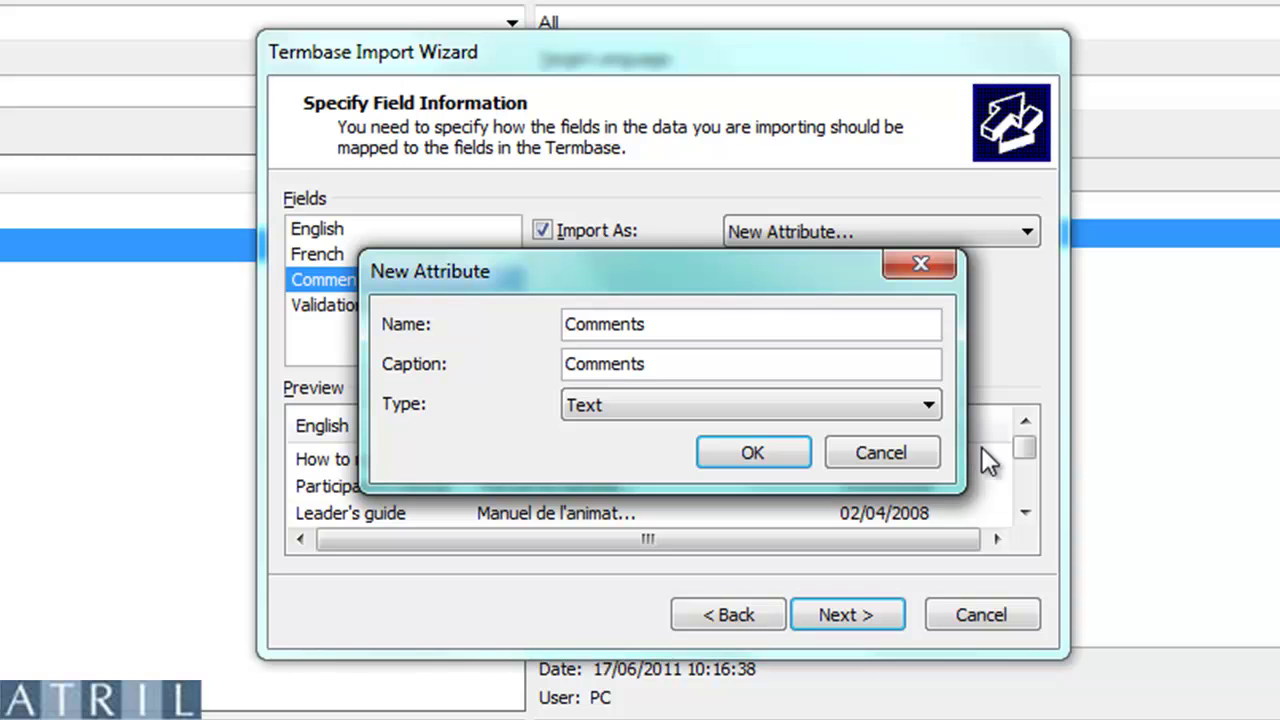
{"action": "left_click", "coordinate": [932, 401]}
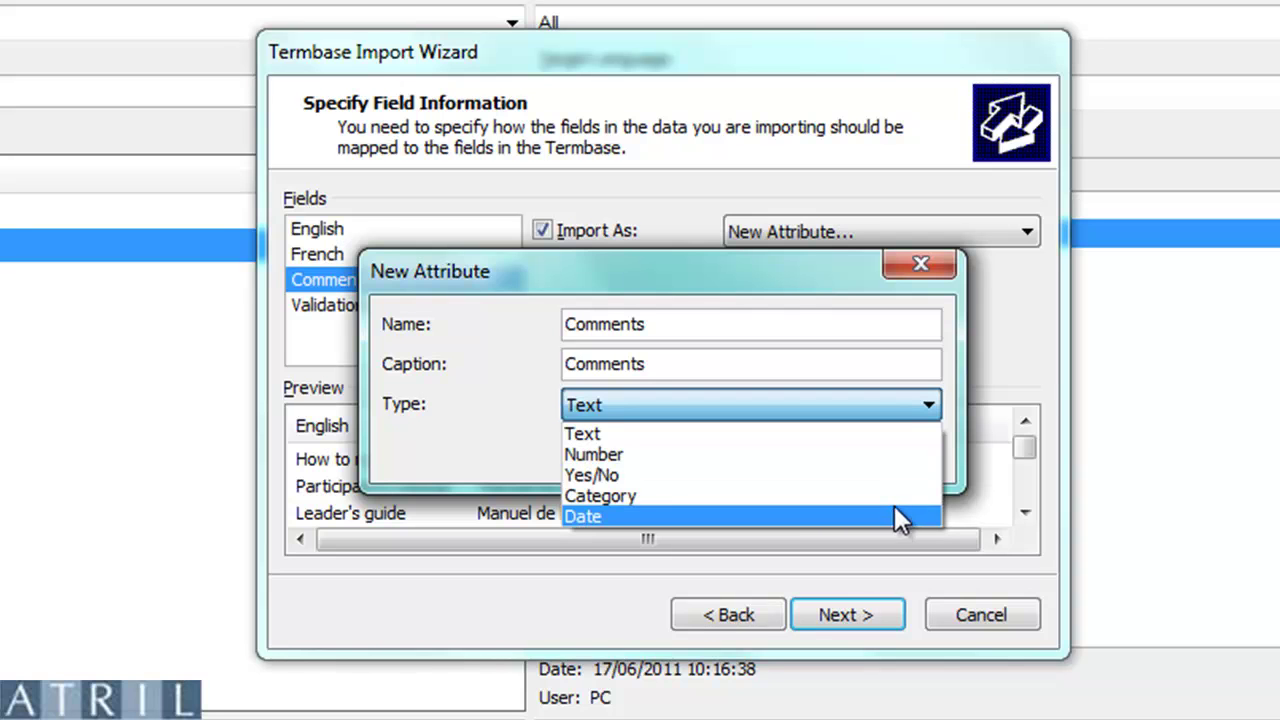
{"action": "left_click", "coordinate": [892, 433]}
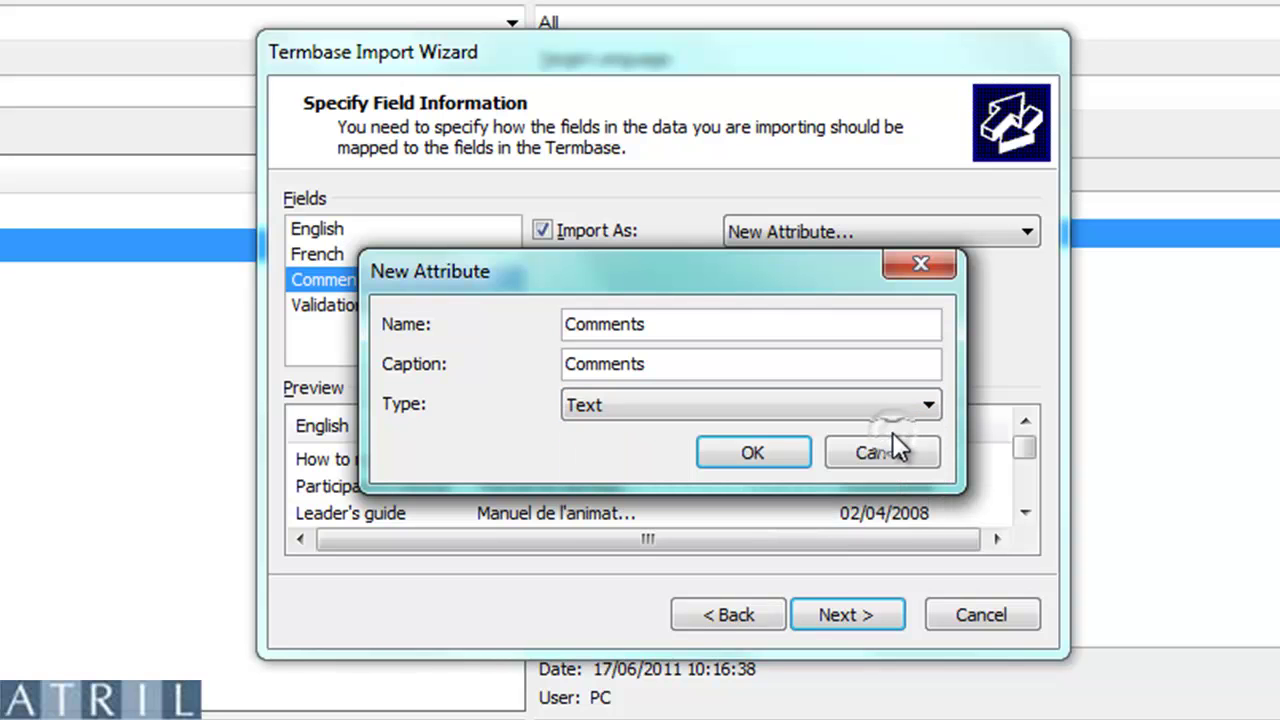
{"action": "left_click", "coordinate": [773, 446]}
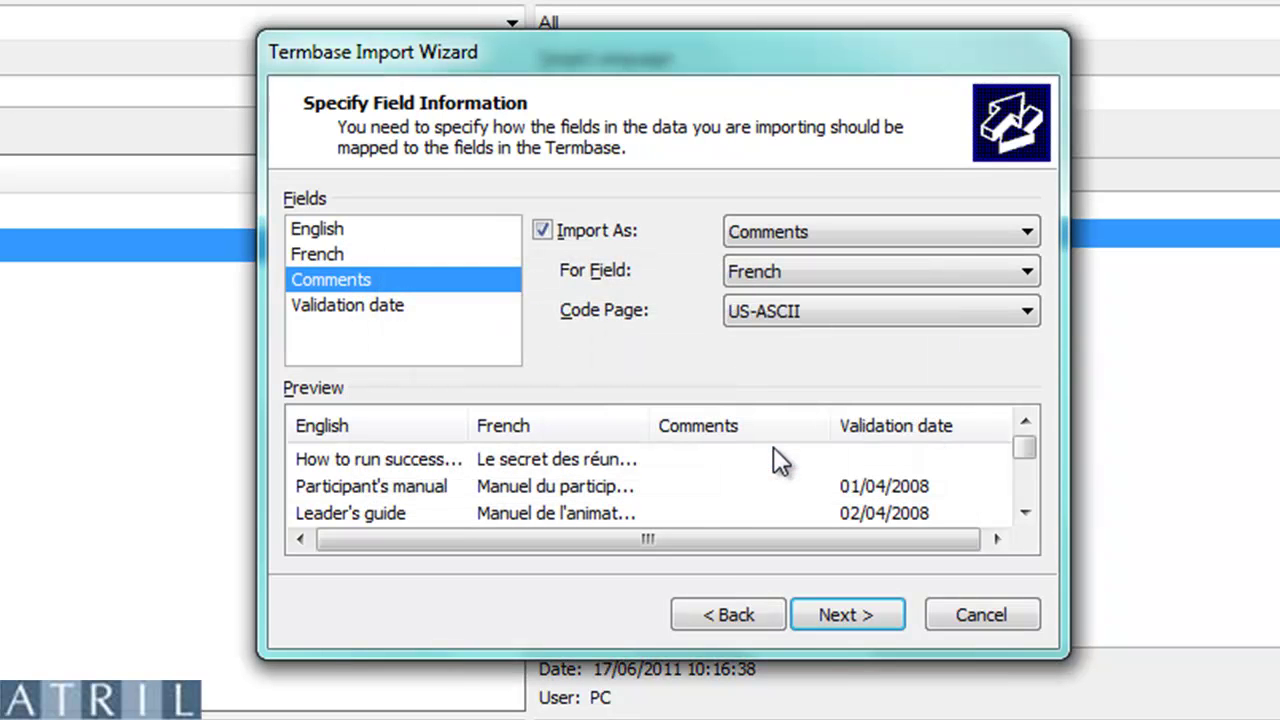
Set the Comments column's code page to Western European (Windows).
{"action": "left_click", "coordinate": [821, 316]}
{"action": "left_click", "coordinate": [837, 523]}
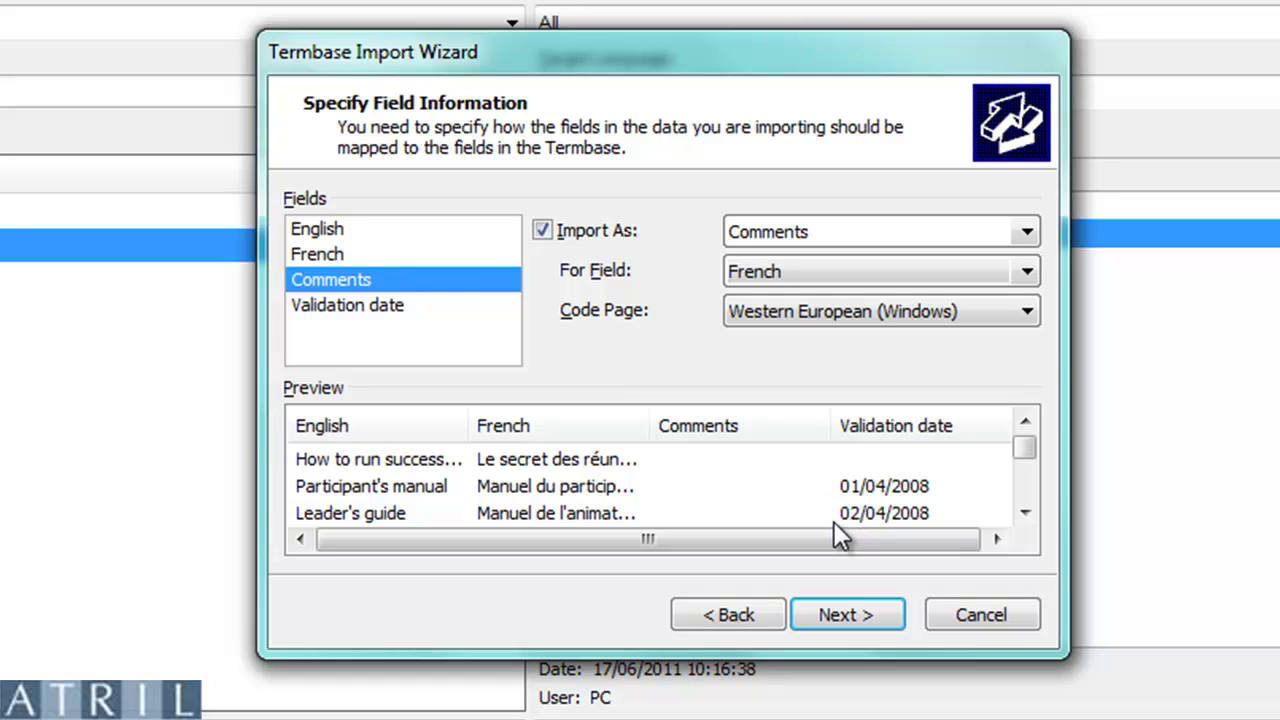
{"action": "left_click", "coordinate": [339, 303]}
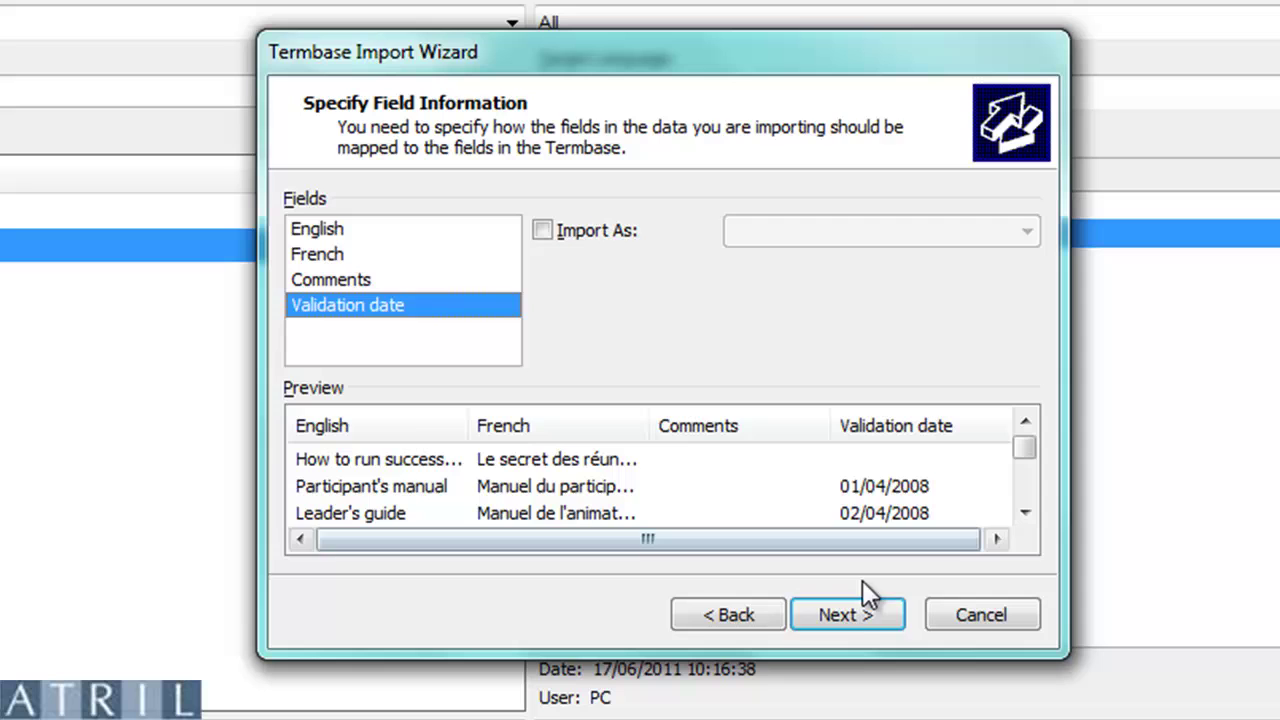
Complete the import of 47 entries, then check the French translations of 'How to run successful meetings' and 'Participant's manual'.
{"action": "left_click", "coordinate": [861, 607]}
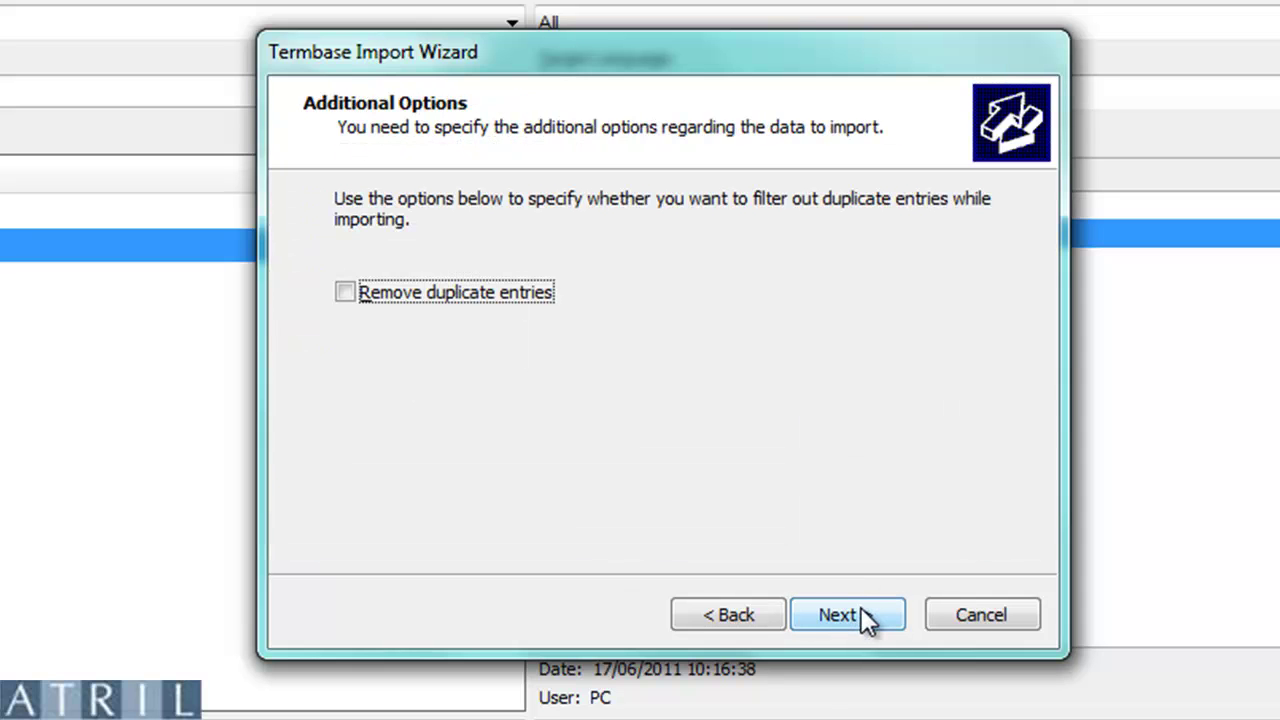
{"action": "left_click", "coordinate": [861, 607]}
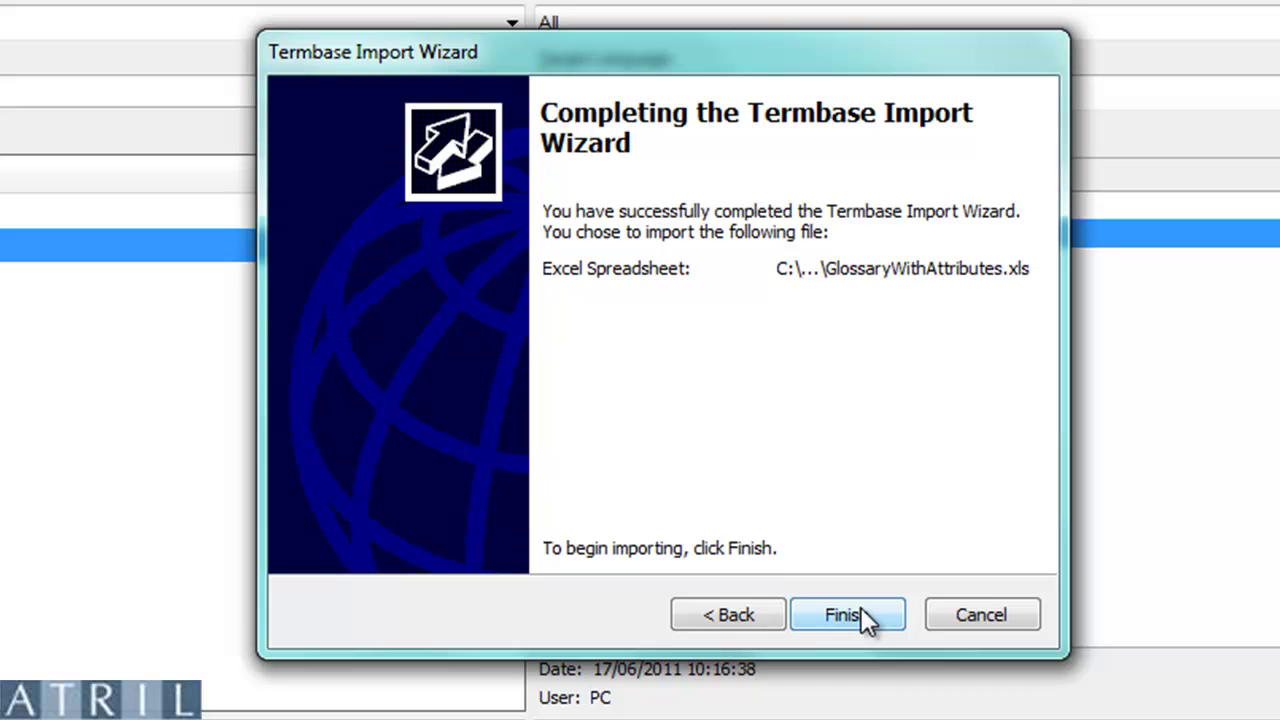
{"action": "left_click", "coordinate": [861, 610]}
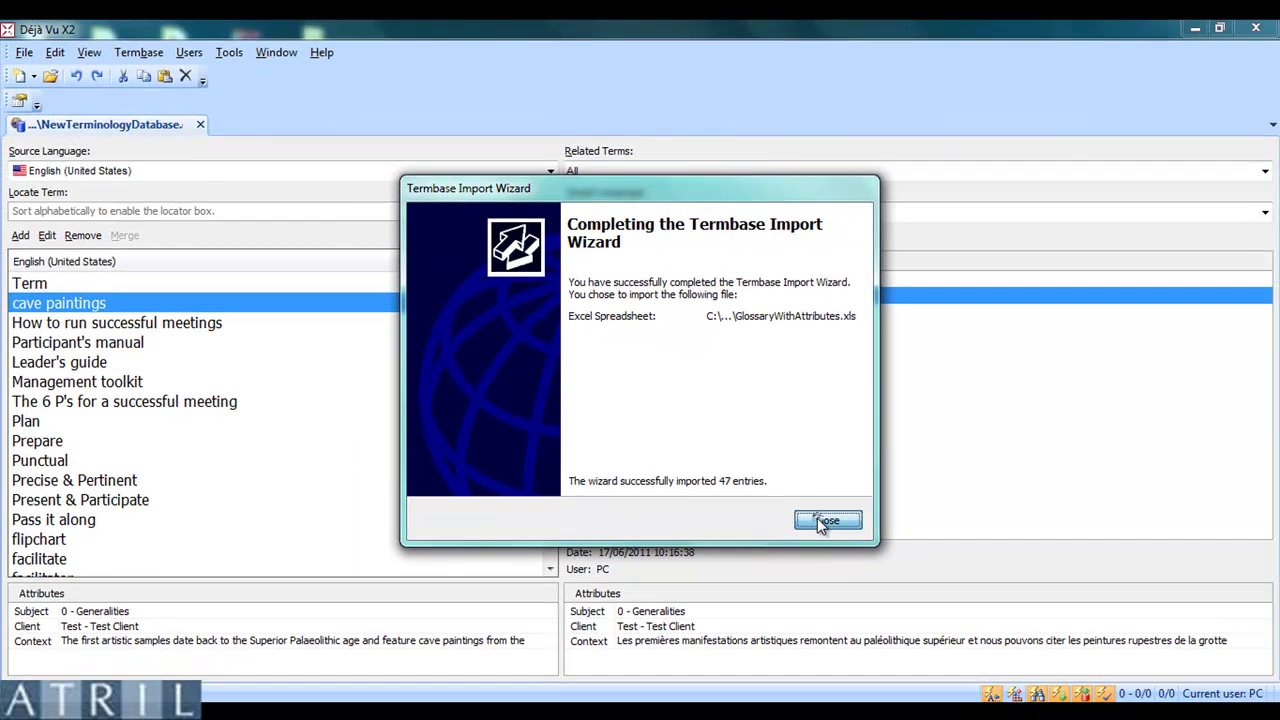
{"action": "left_click", "coordinate": [826, 521]}
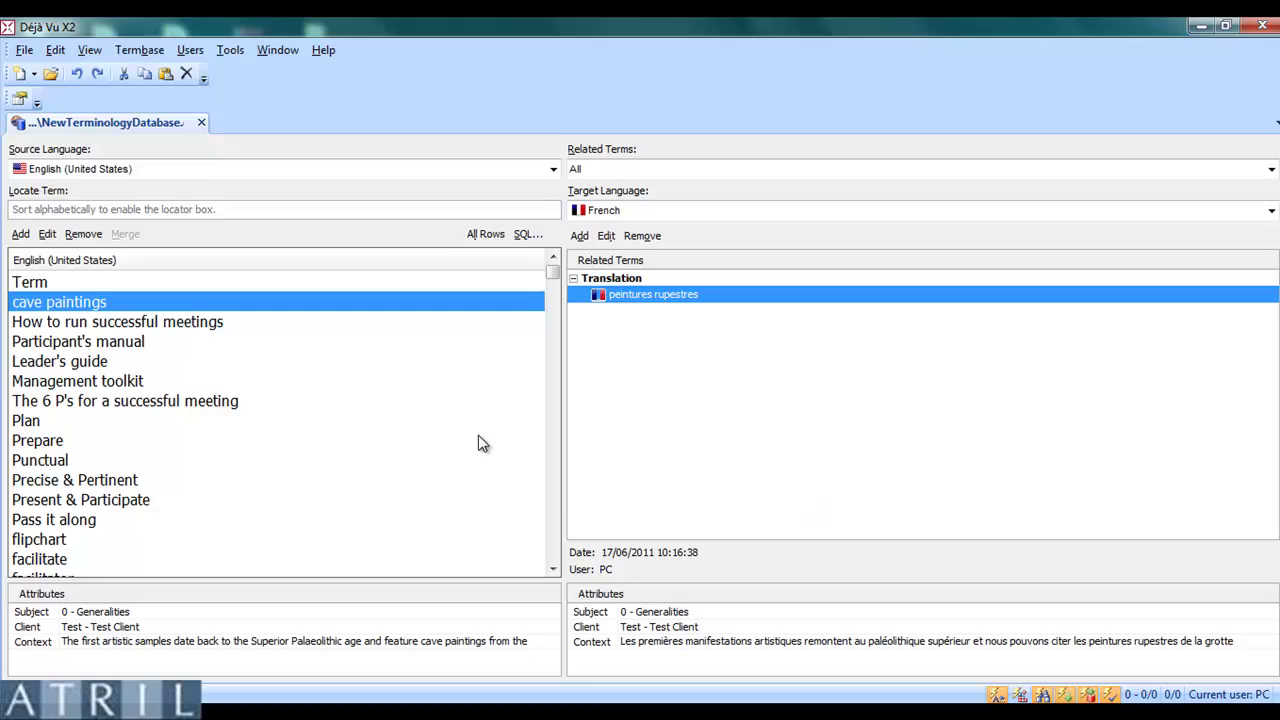
{"action": "left_click", "coordinate": [199, 325]}
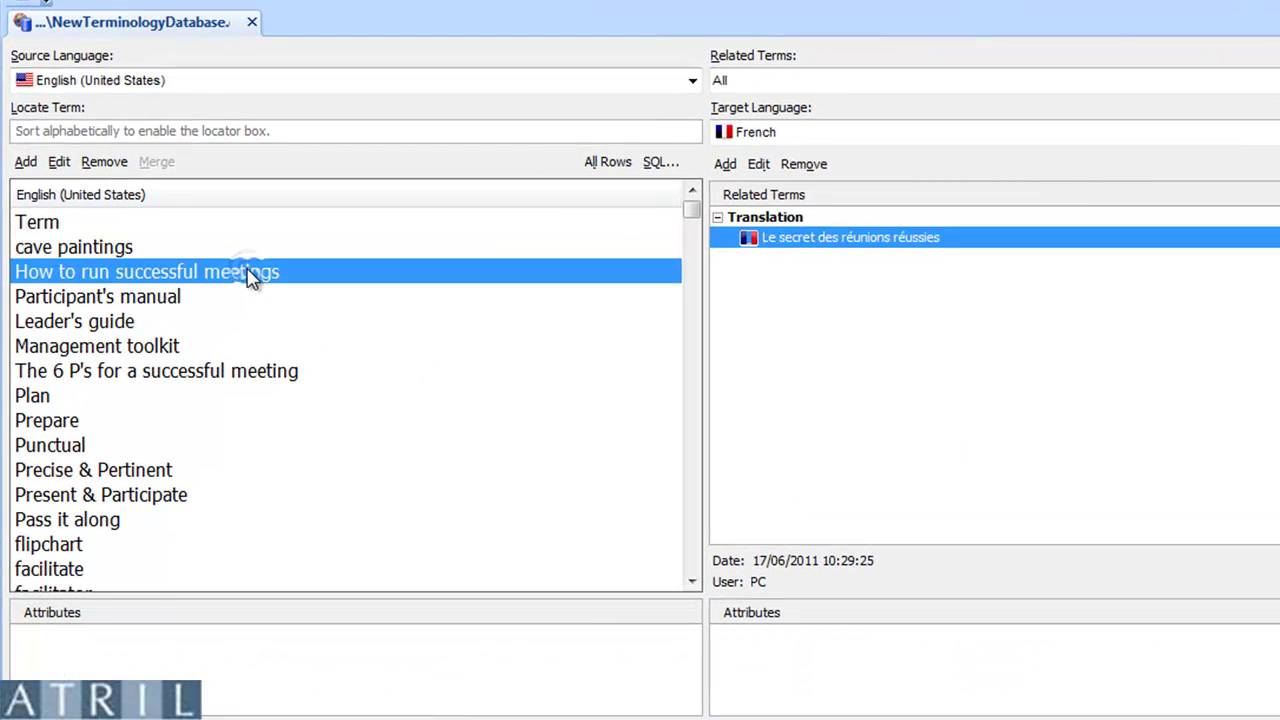
{"action": "left_click", "coordinate": [170, 308]}
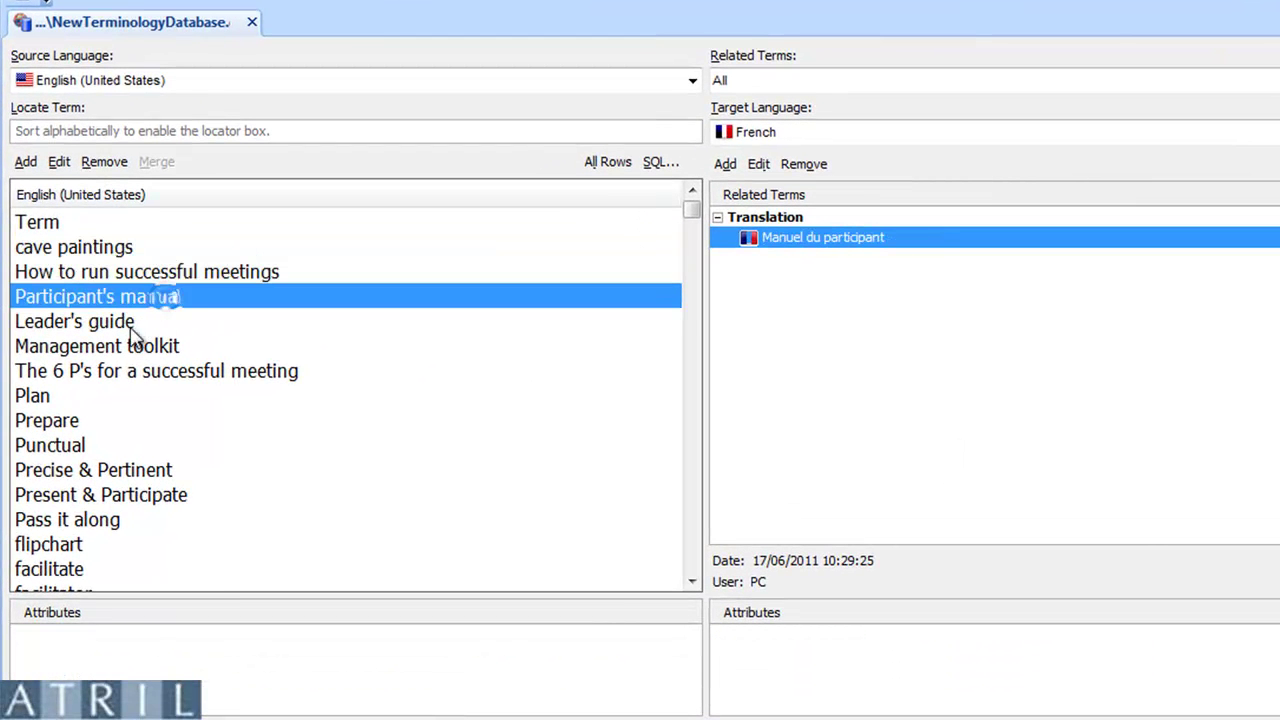